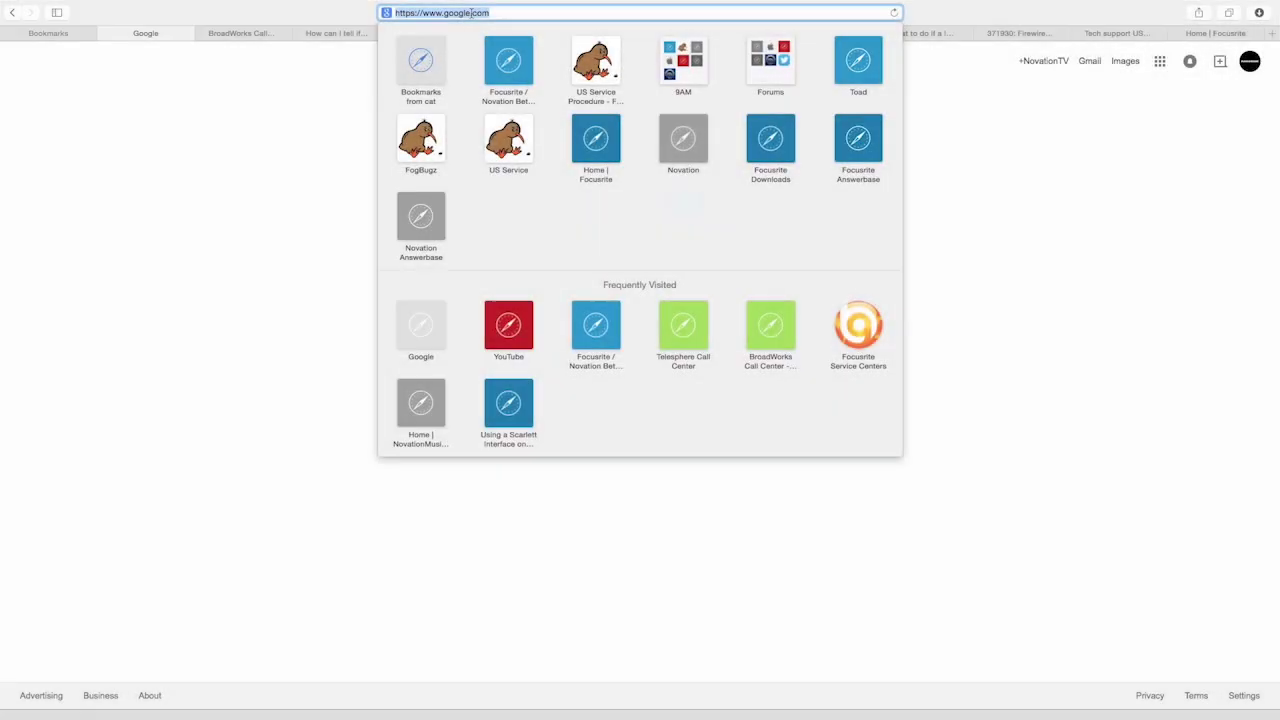
# Step: Go to focusrite.com and choose Saffire PRO 40 on the product registration page
pyautogui.write('foc')
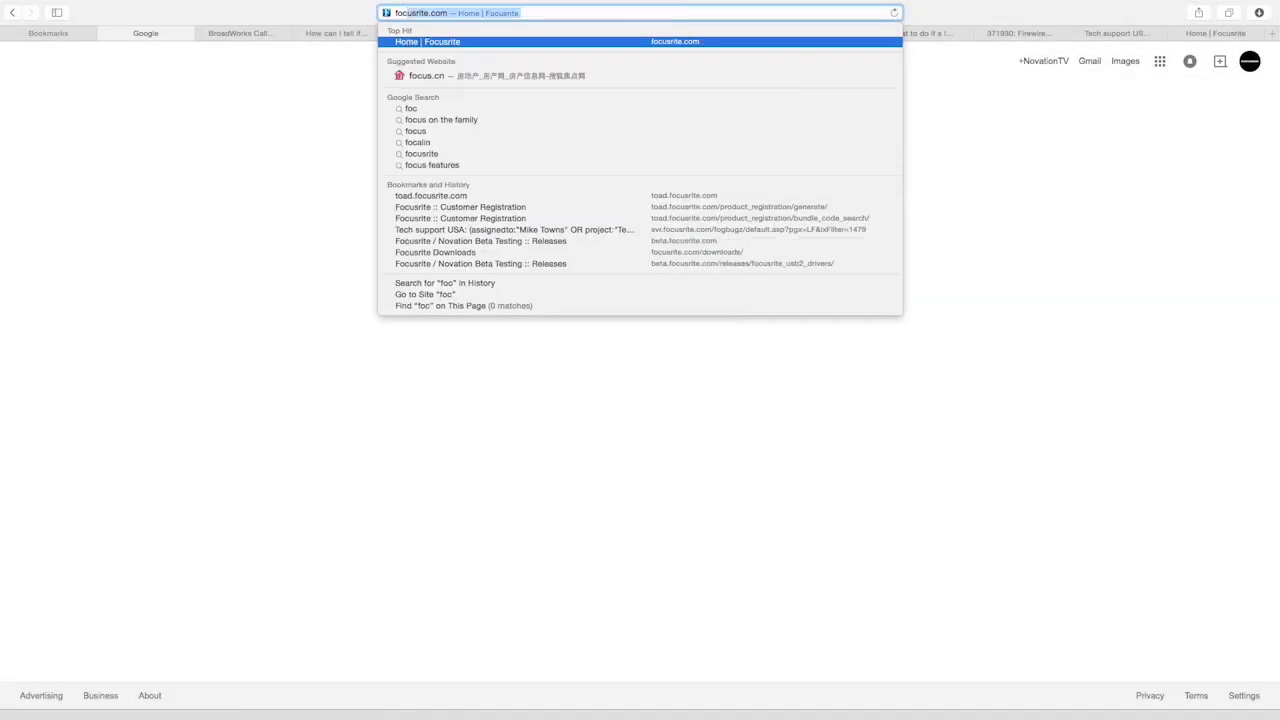
pyautogui.press('Return')
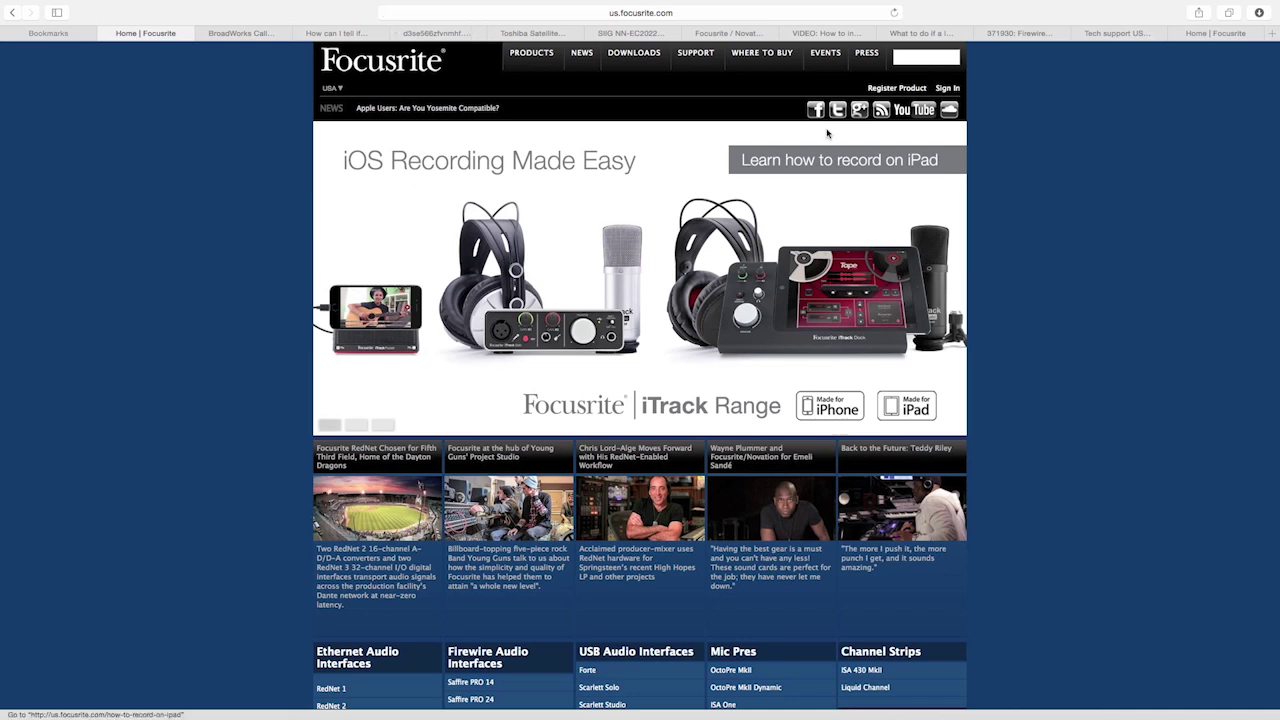
pyautogui.click(878, 92)
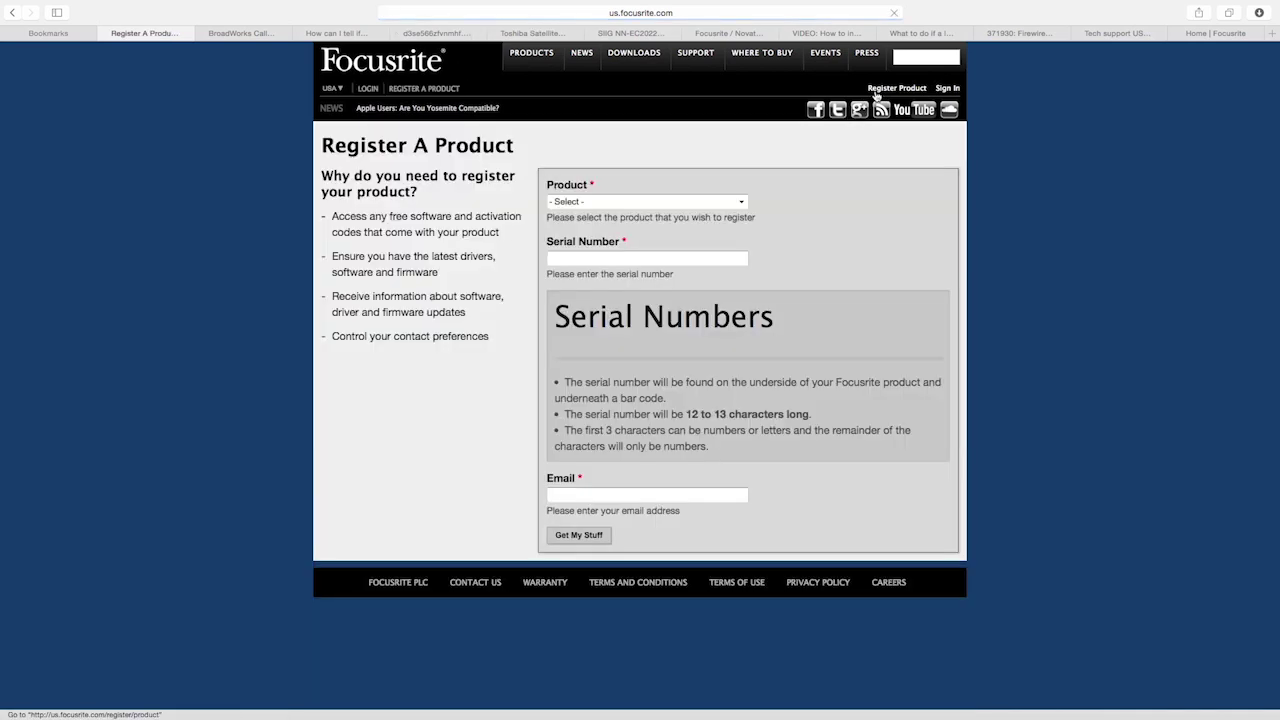
pyautogui.click(690, 202)
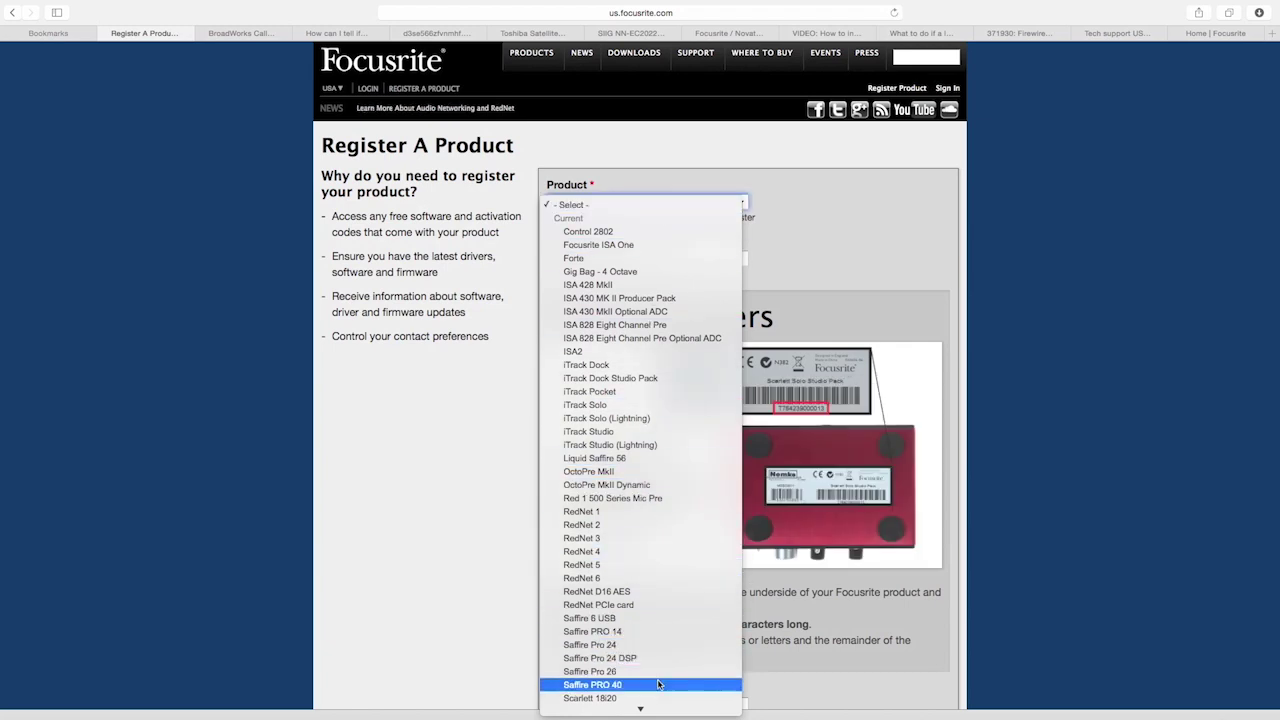
pyautogui.click(659, 684)
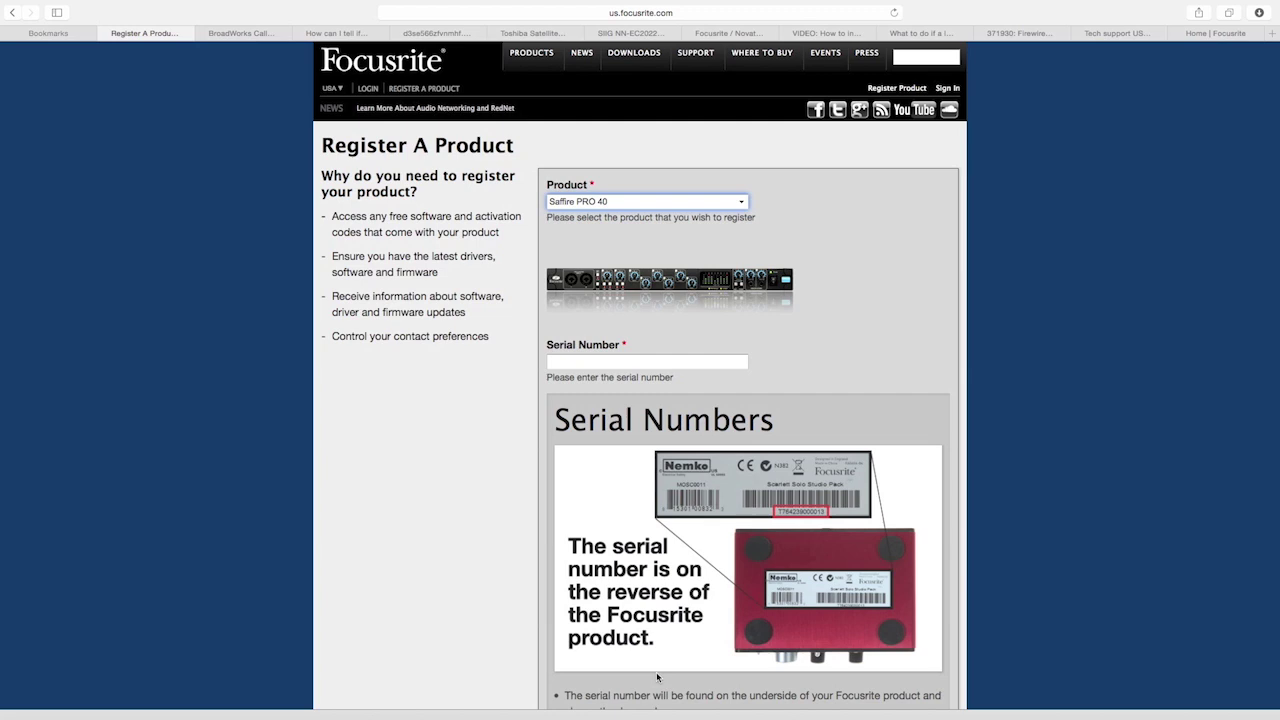
# Step: Enter the product's serial number and your e-mail address, then submit them
pyautogui.click(578, 364)
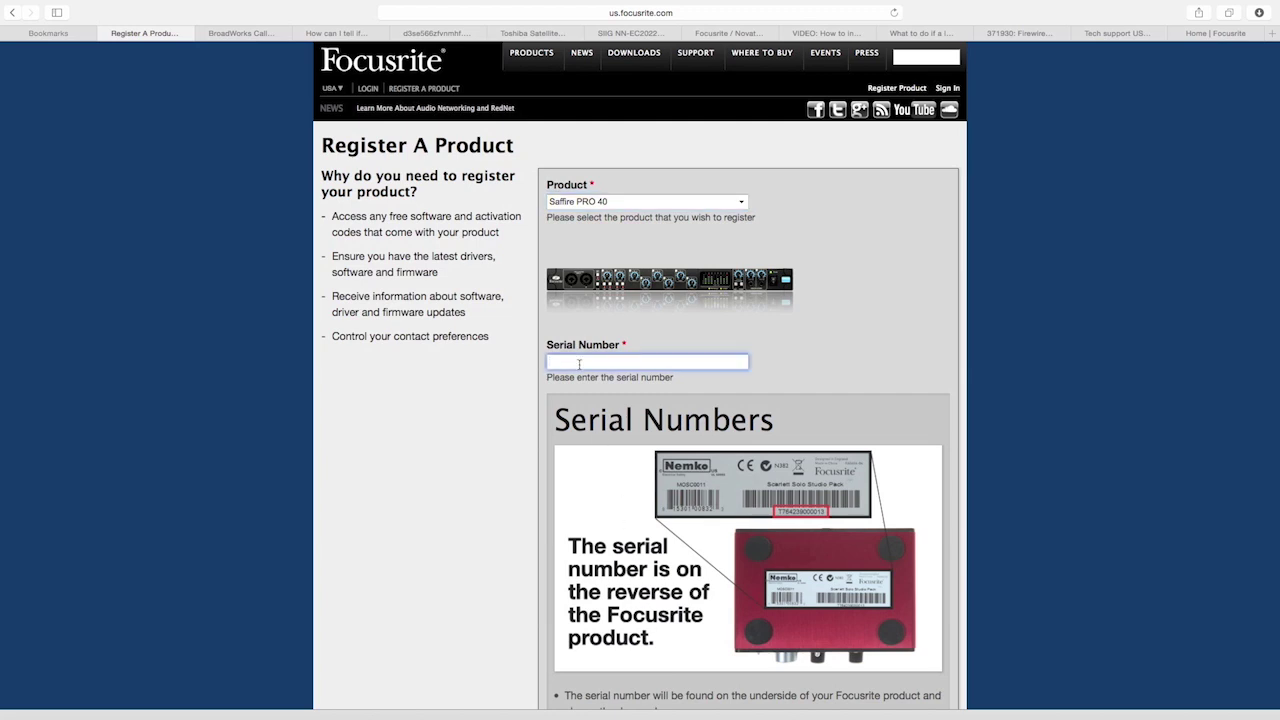
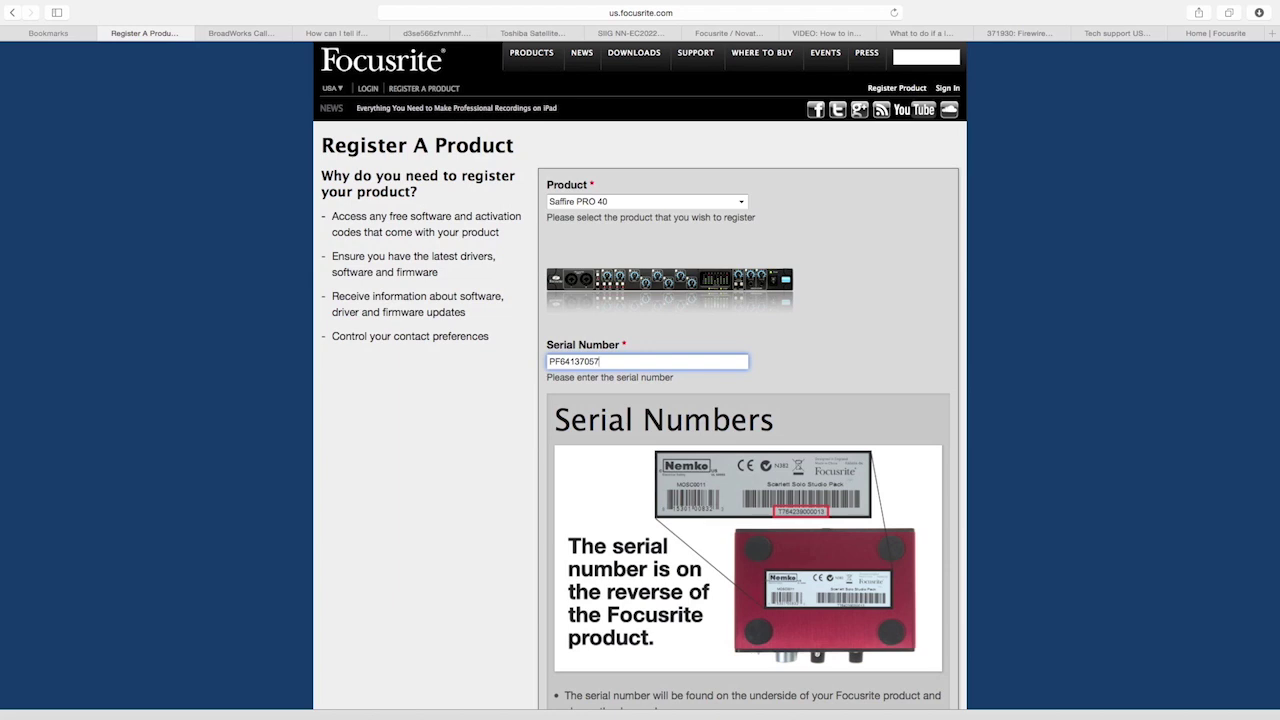
pyautogui.scroll(-3, 645, 515)
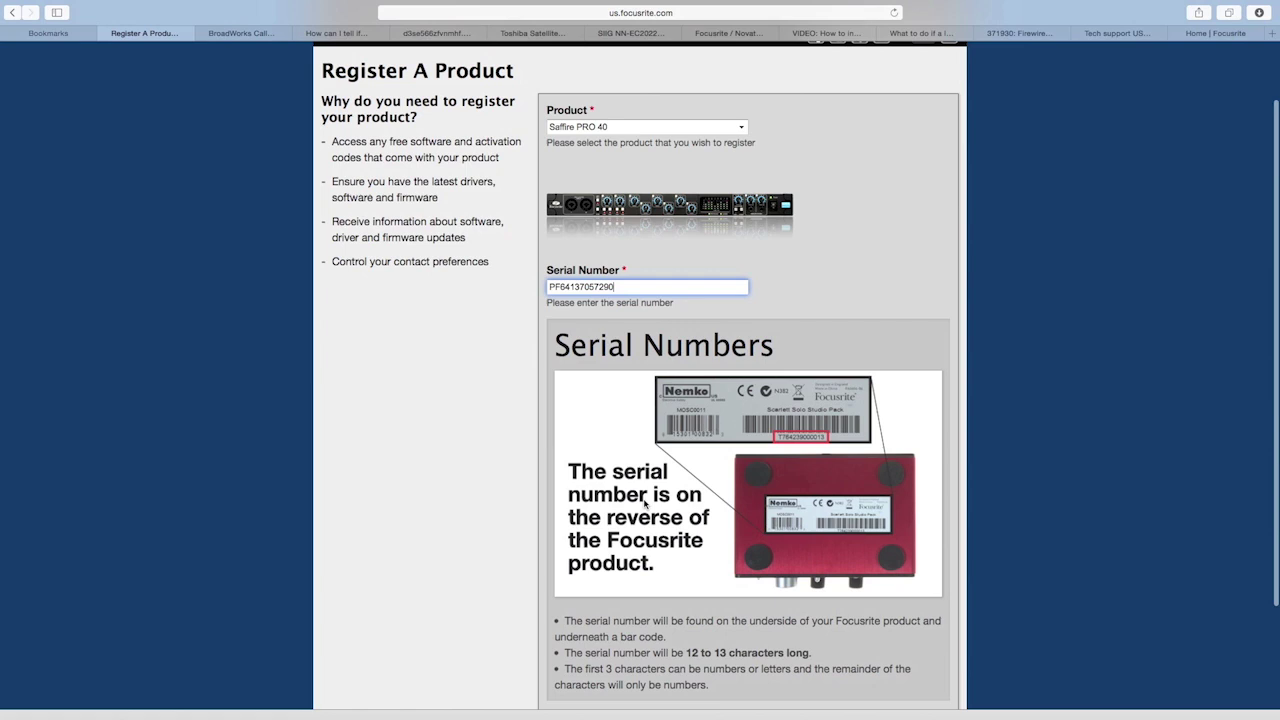
pyautogui.scroll(-2, 645, 515)
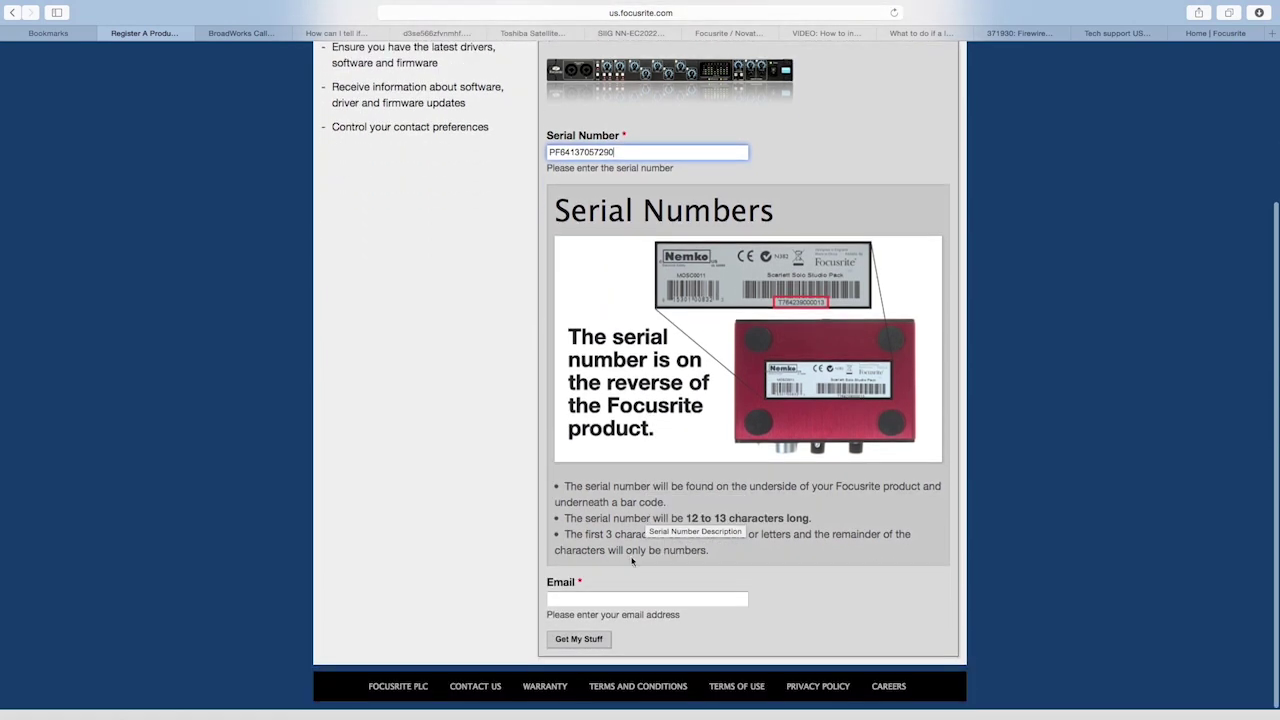
pyautogui.click(591, 598)
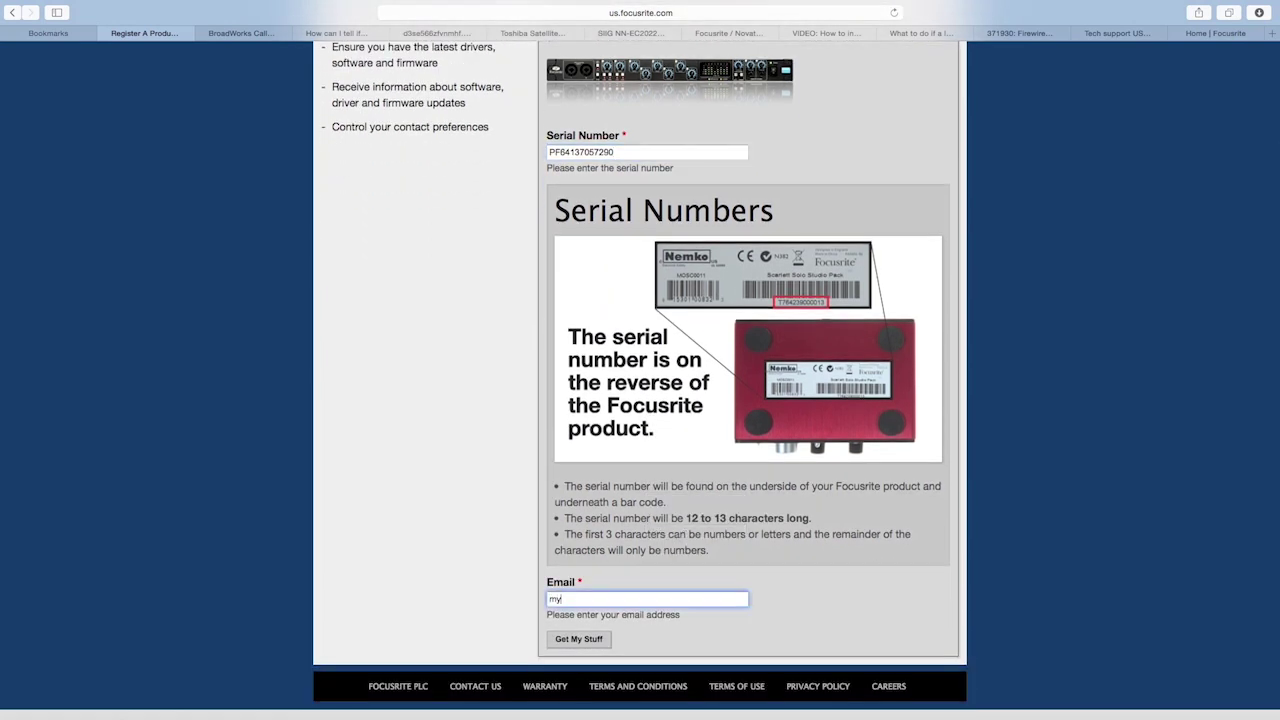
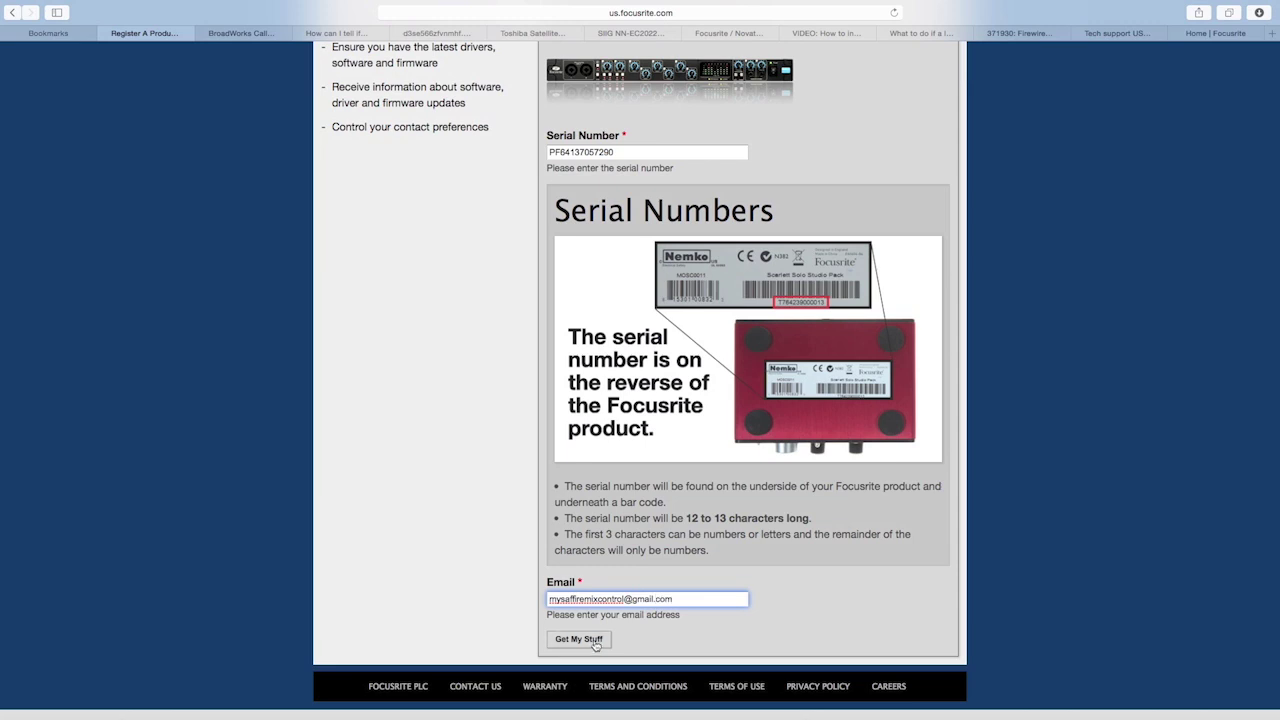
pyautogui.click(594, 641)
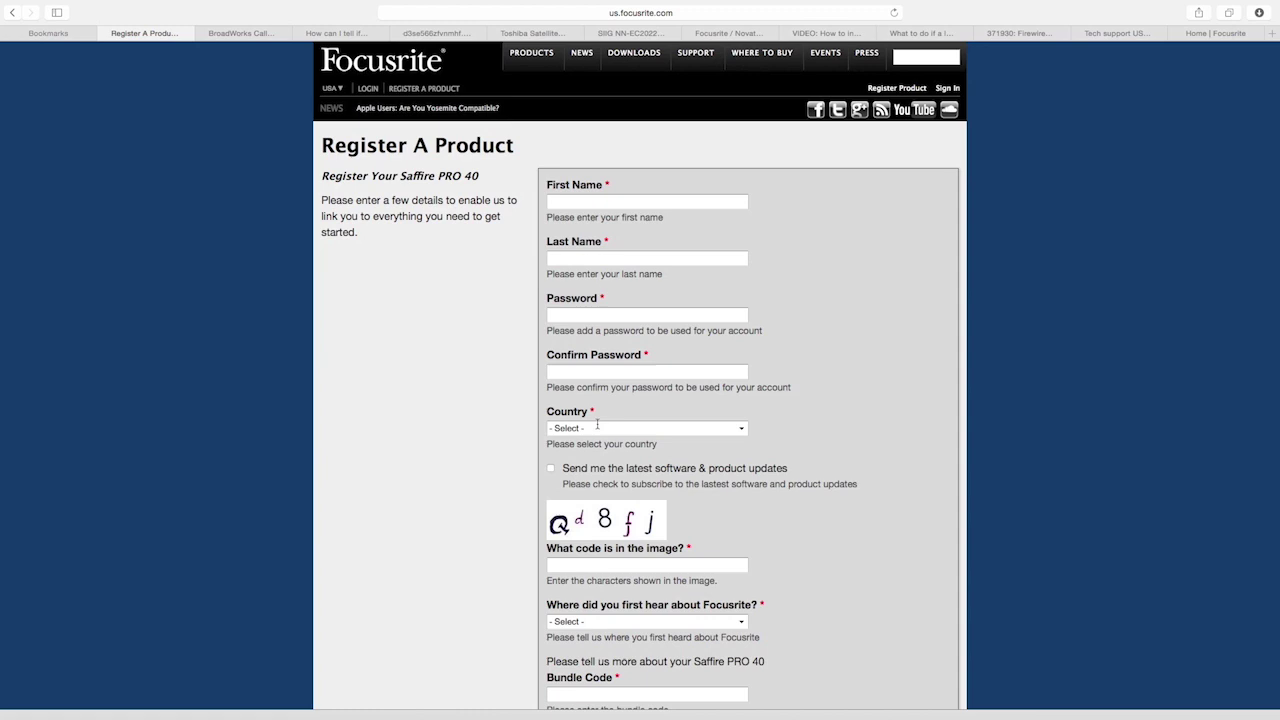
# Step: Fill in the first and last name, then enter and confirm the account password
pyautogui.click(573, 201)
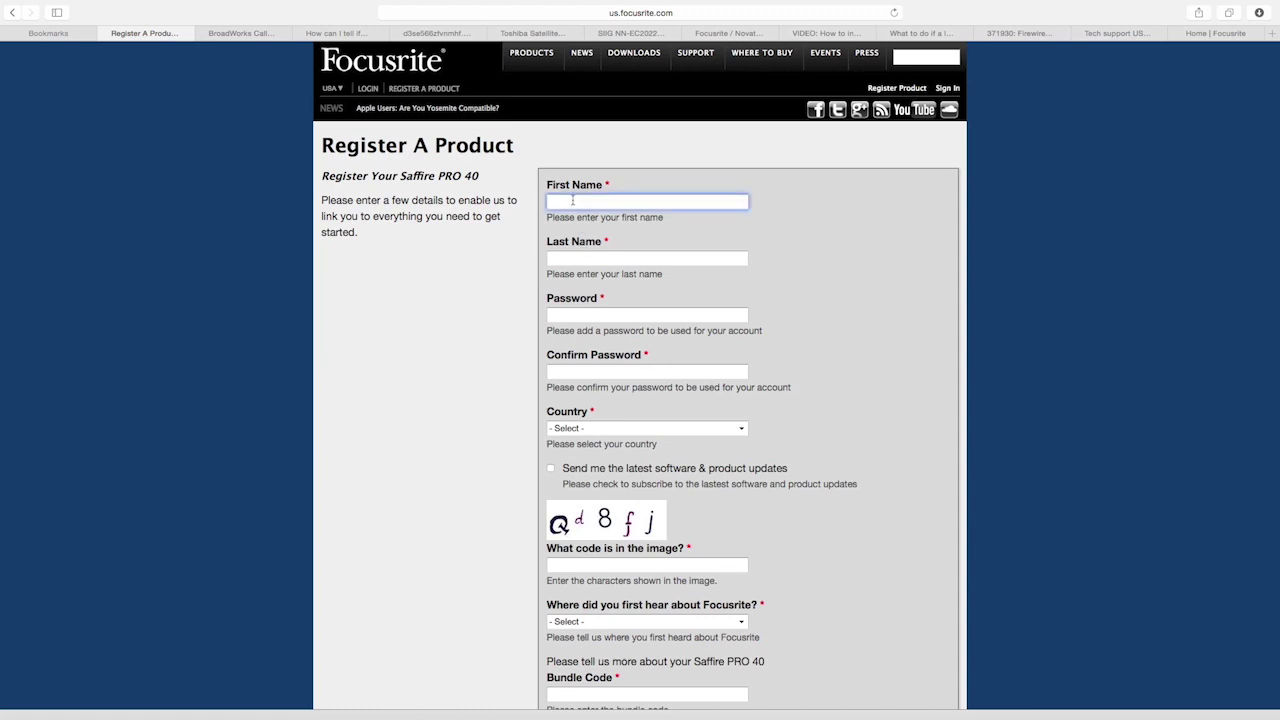
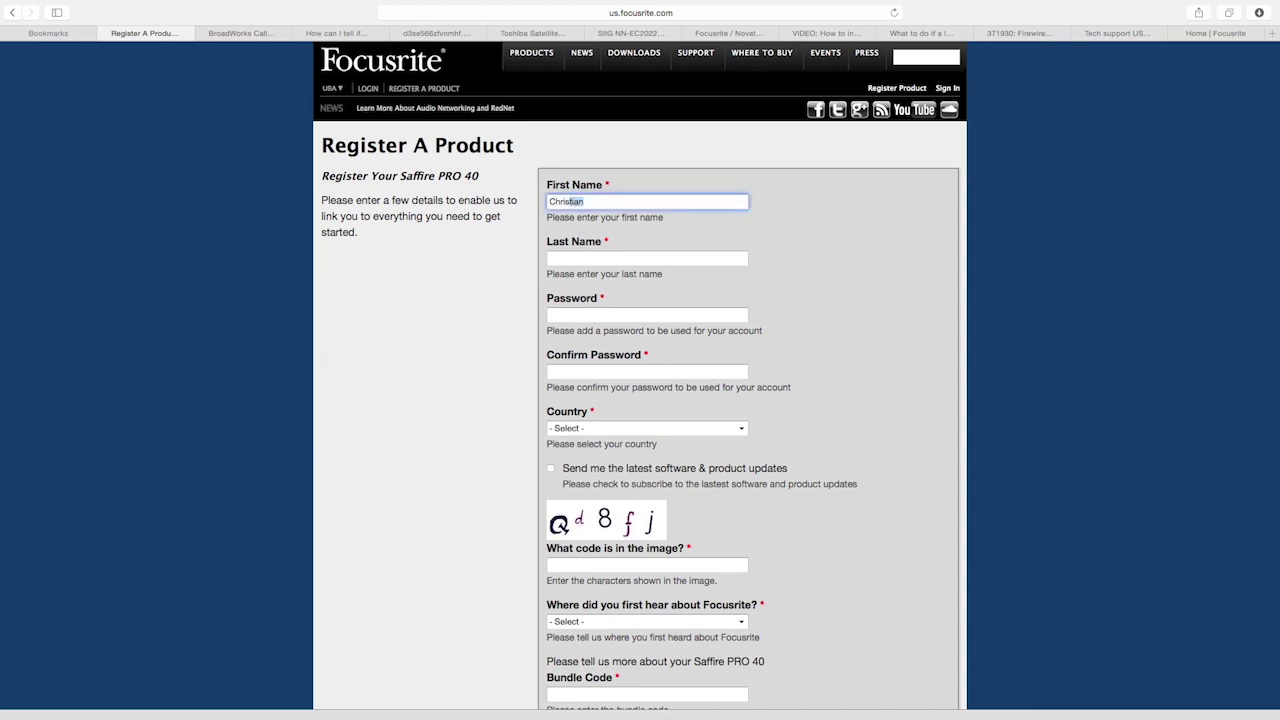
pyautogui.click(647, 258)
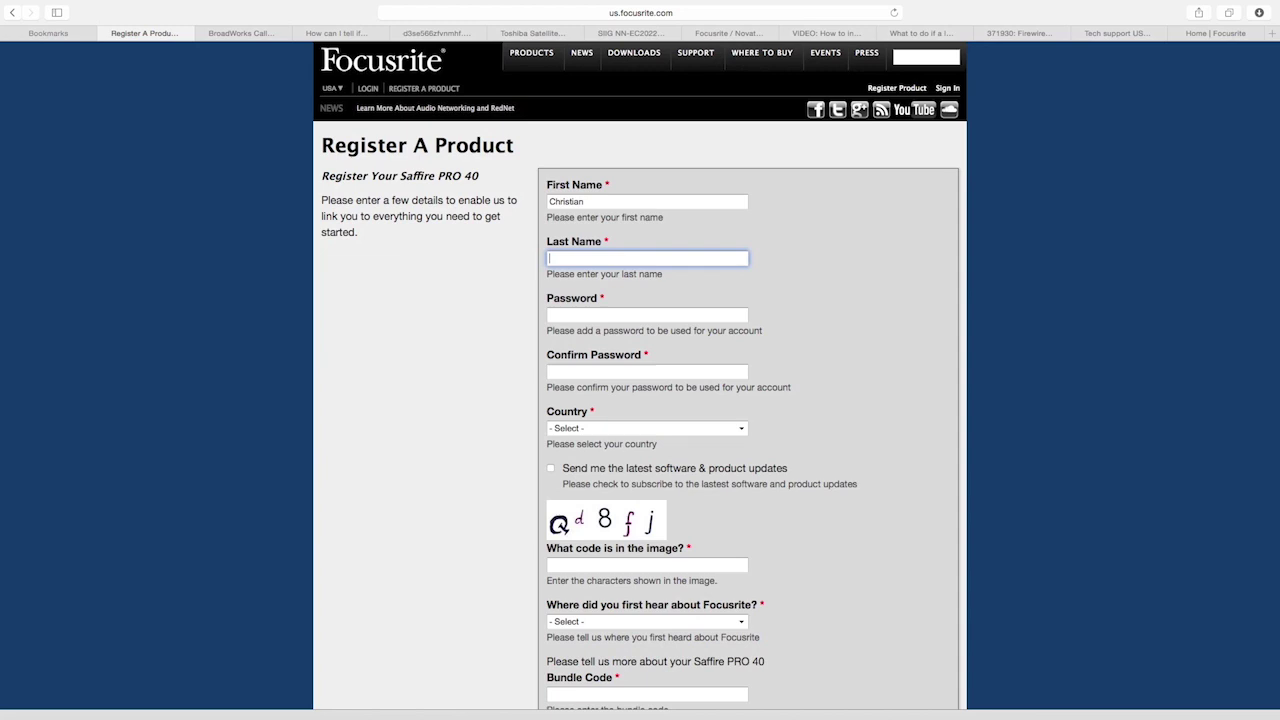
pyautogui.press('Tab')
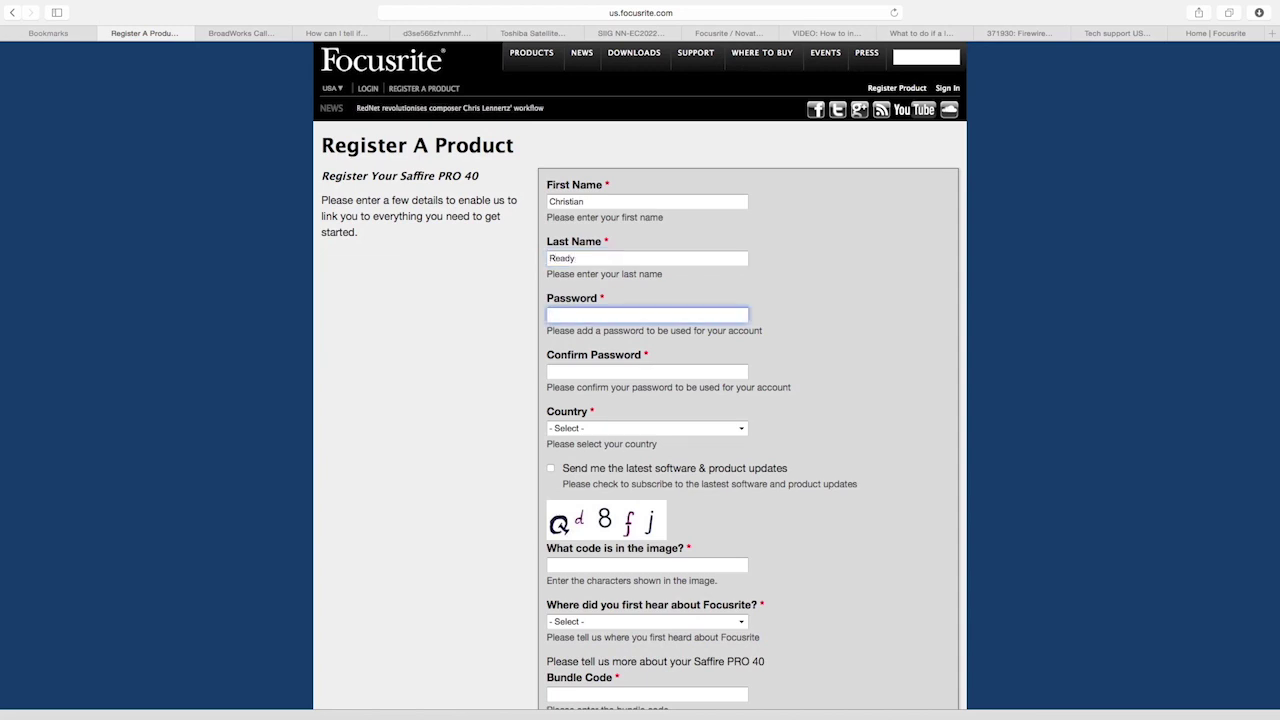
pyautogui.write('••••••••••')
pyautogui.press('Tab')
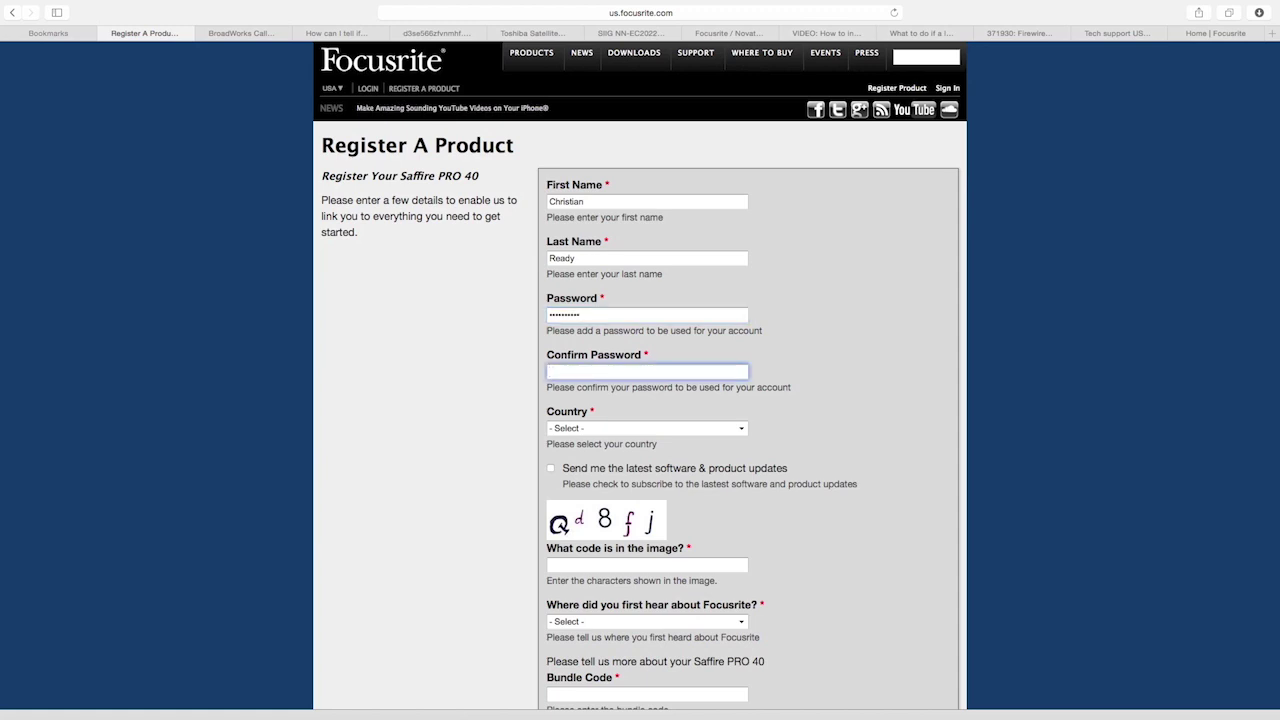
pyautogui.write('••••••••••')
pyautogui.press('Tab')
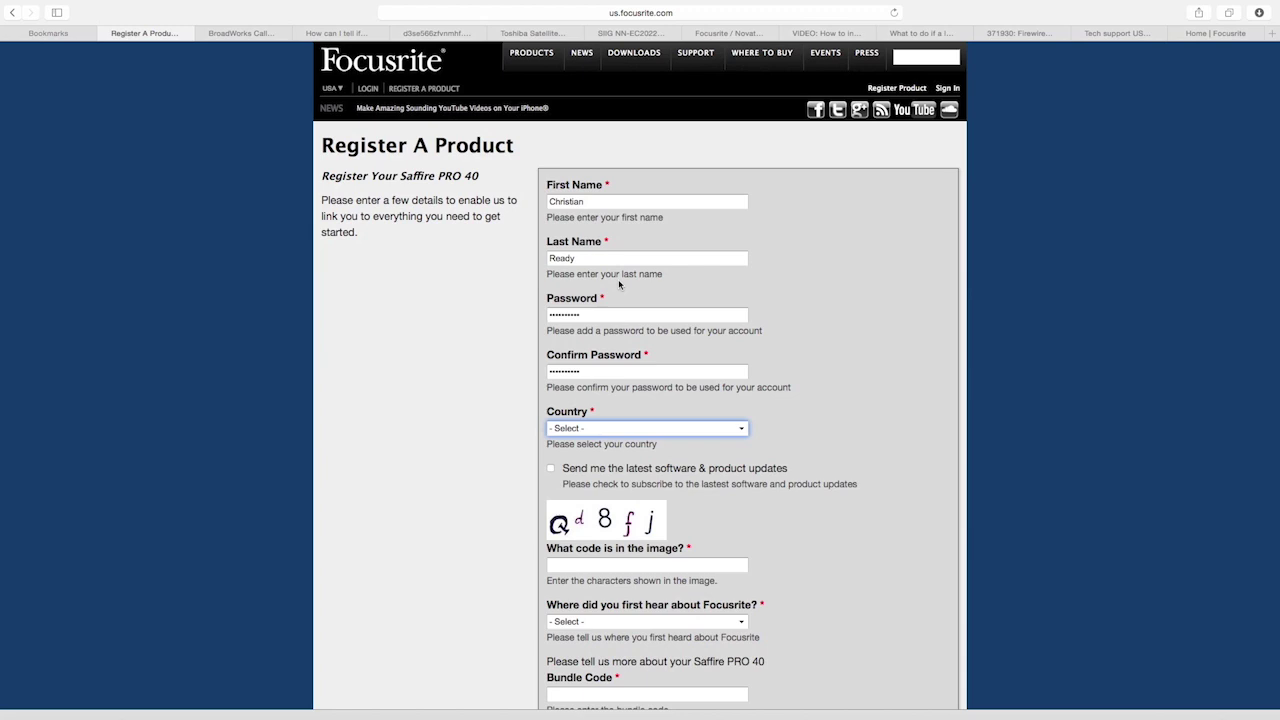
# Step: Set country to United States and state to California, and opt in to update e-mails
pyautogui.click(651, 428)
pyautogui.scroll(-8, 654, 428)
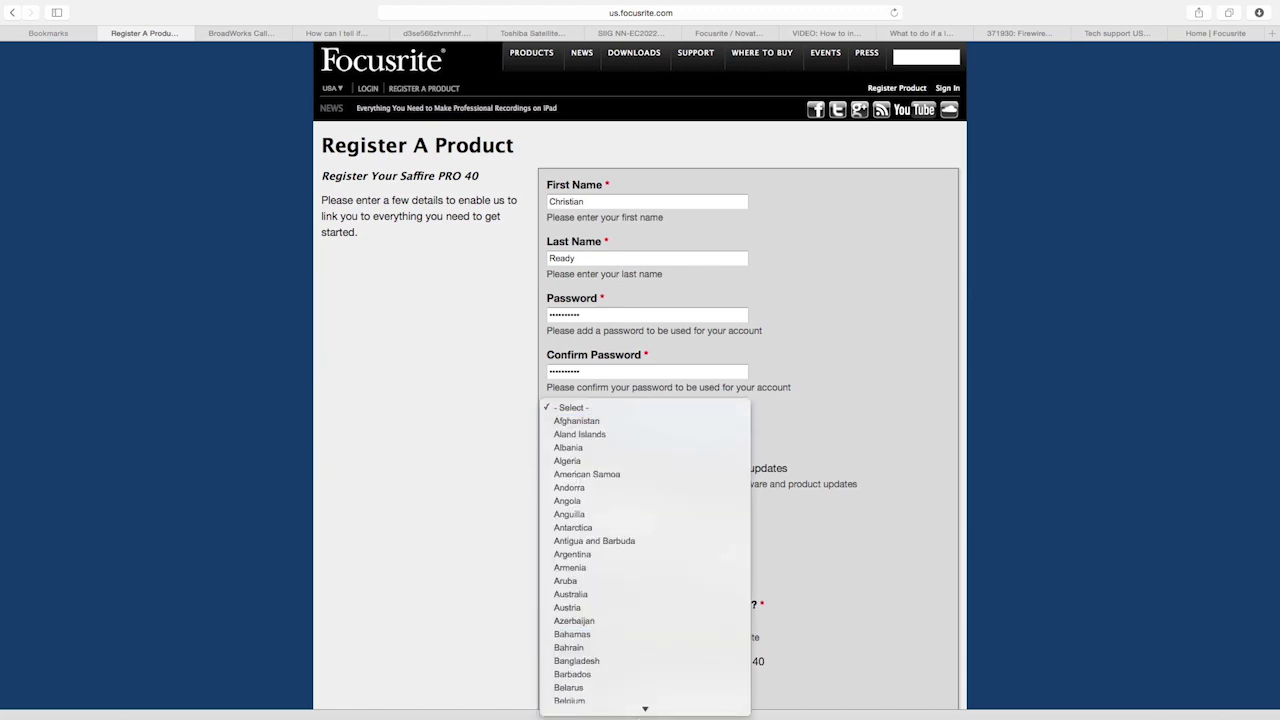
pyautogui.scroll(-15, 644, 708)
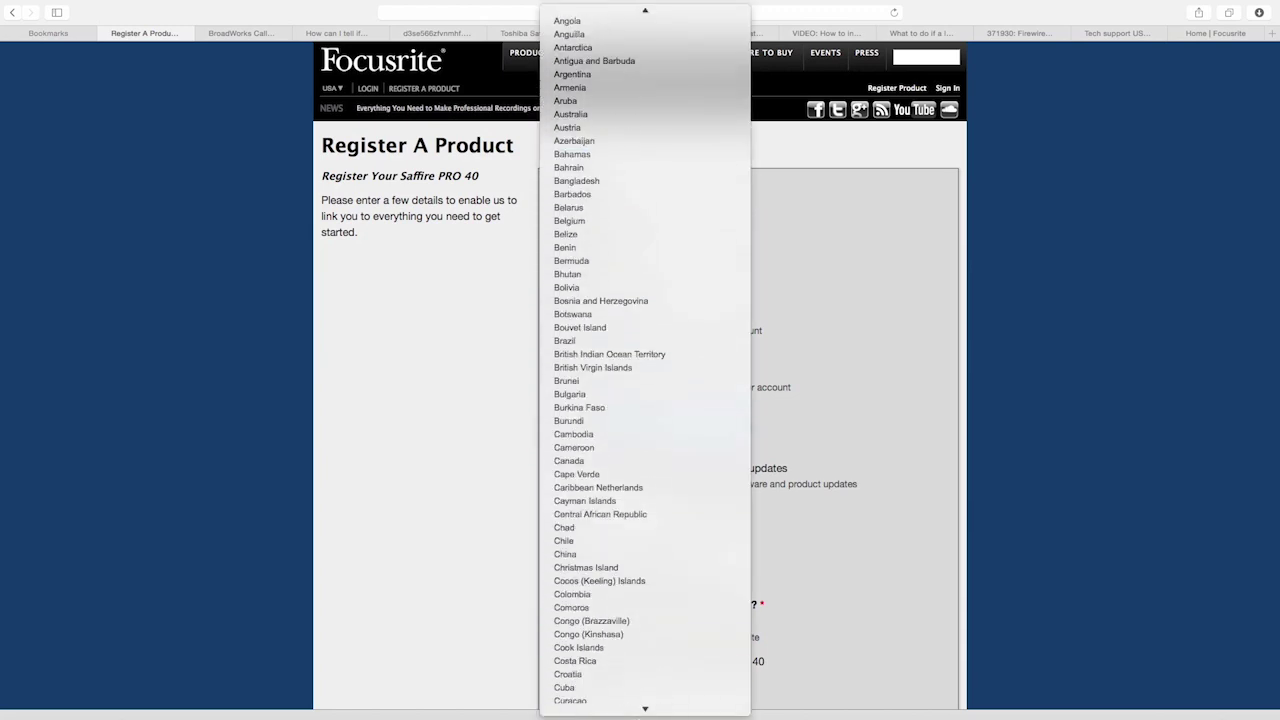
pyautogui.scroll(-10, 640, 712)
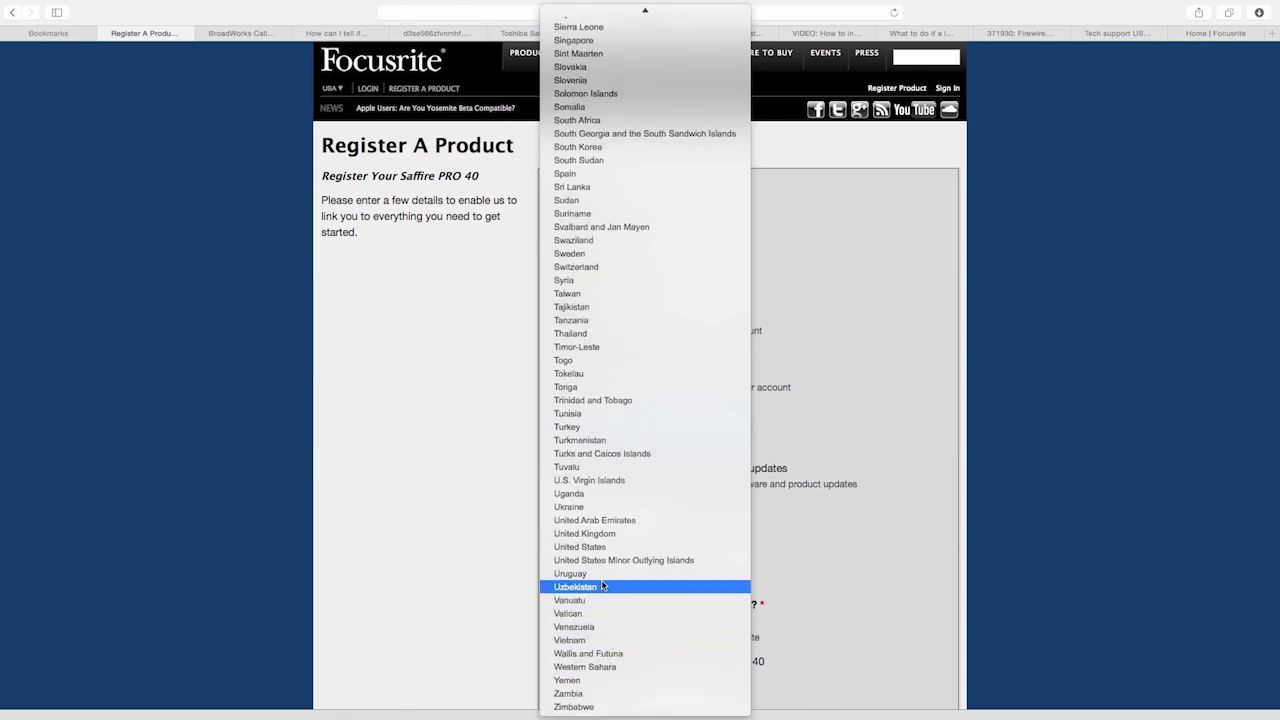
pyautogui.click(601, 549)
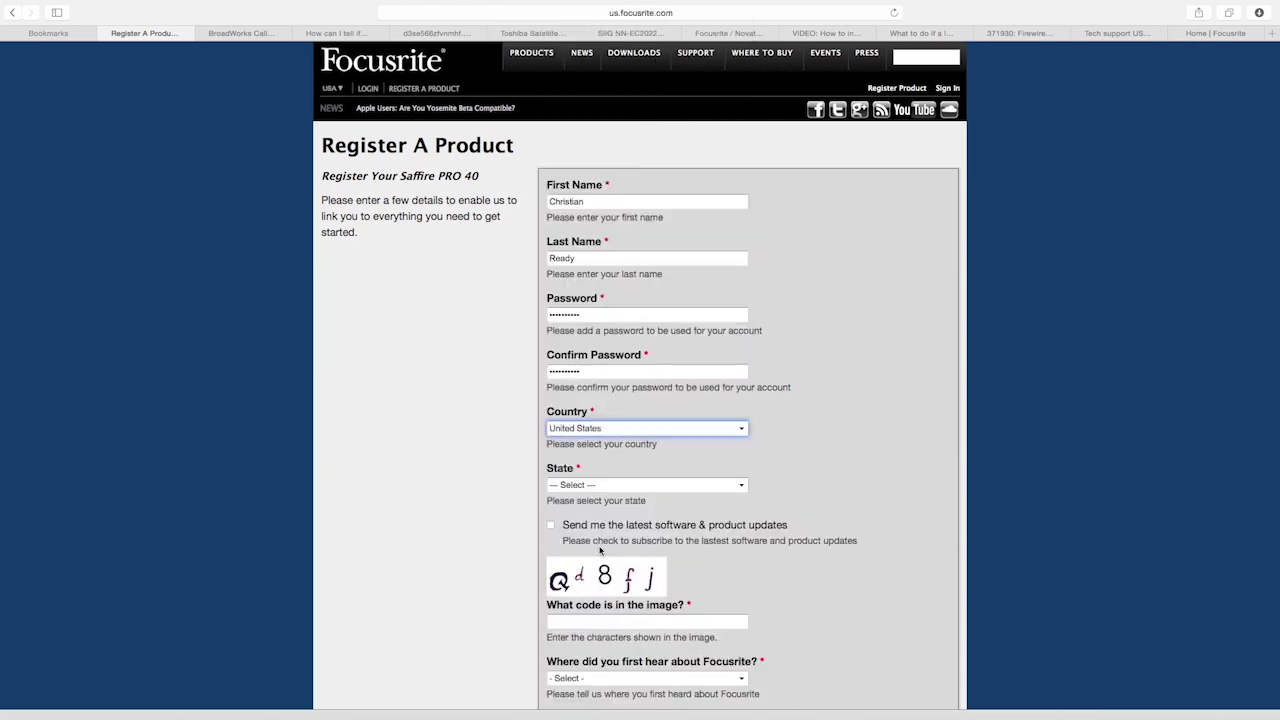
pyautogui.click(651, 486)
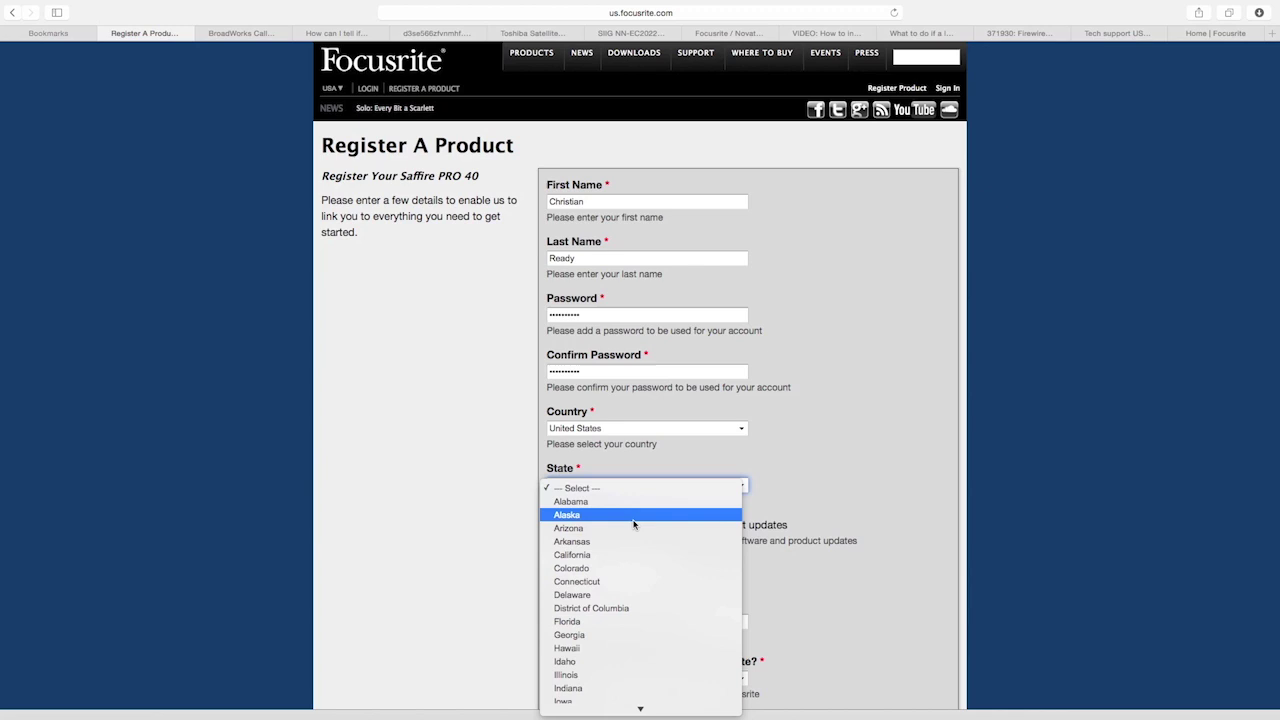
pyautogui.click(623, 556)
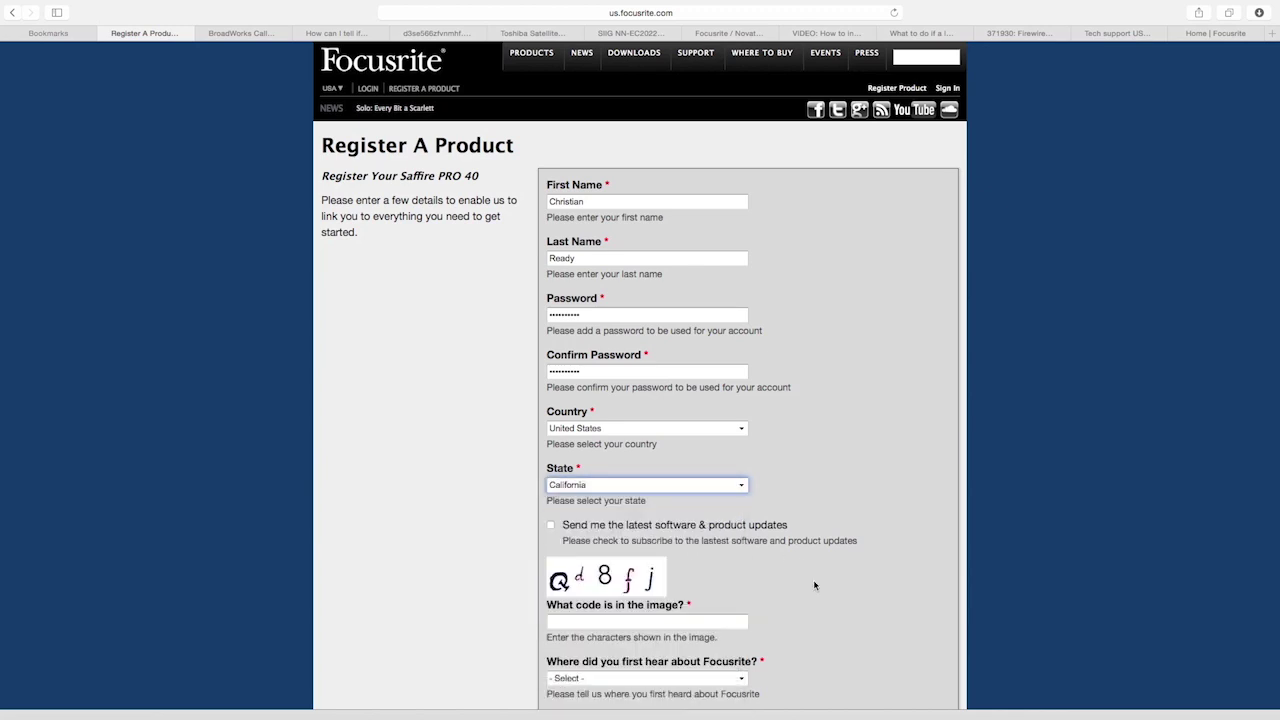
pyautogui.click(551, 525)
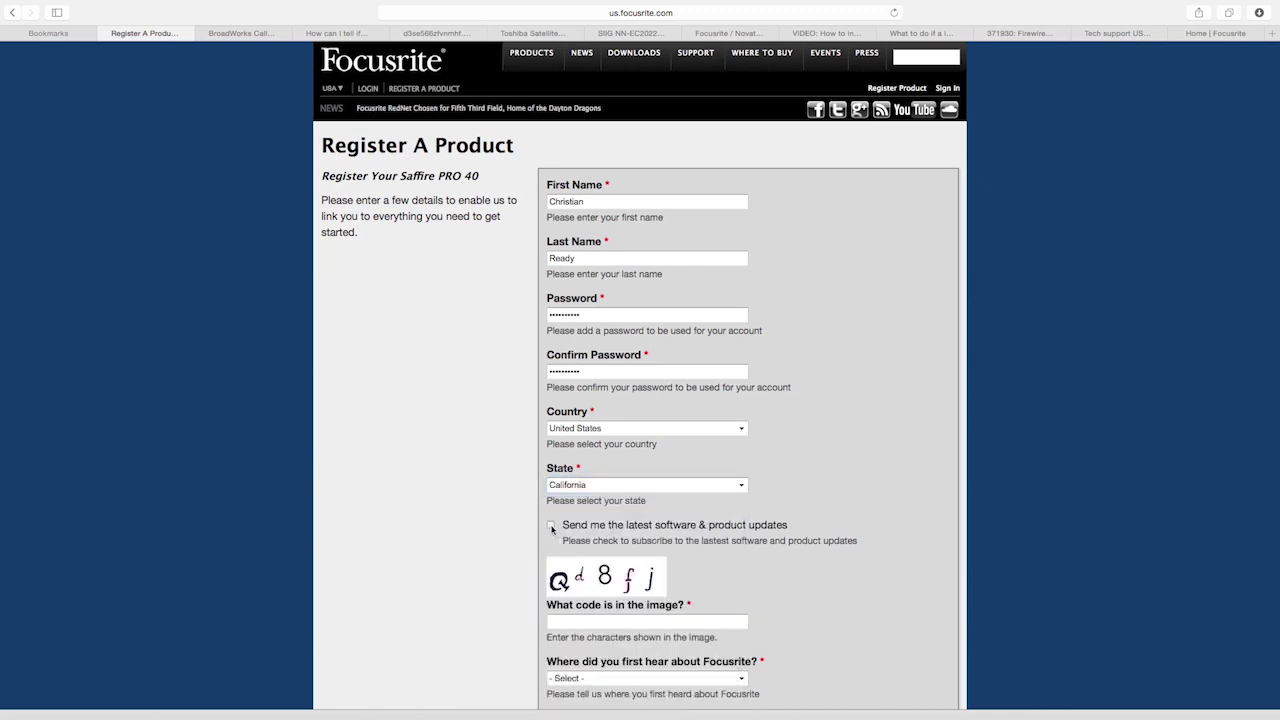
# Step: Enter the verification code shown in the image
pyautogui.scroll(-1, 807, 601)
pyautogui.scroll(-5, 807, 601)
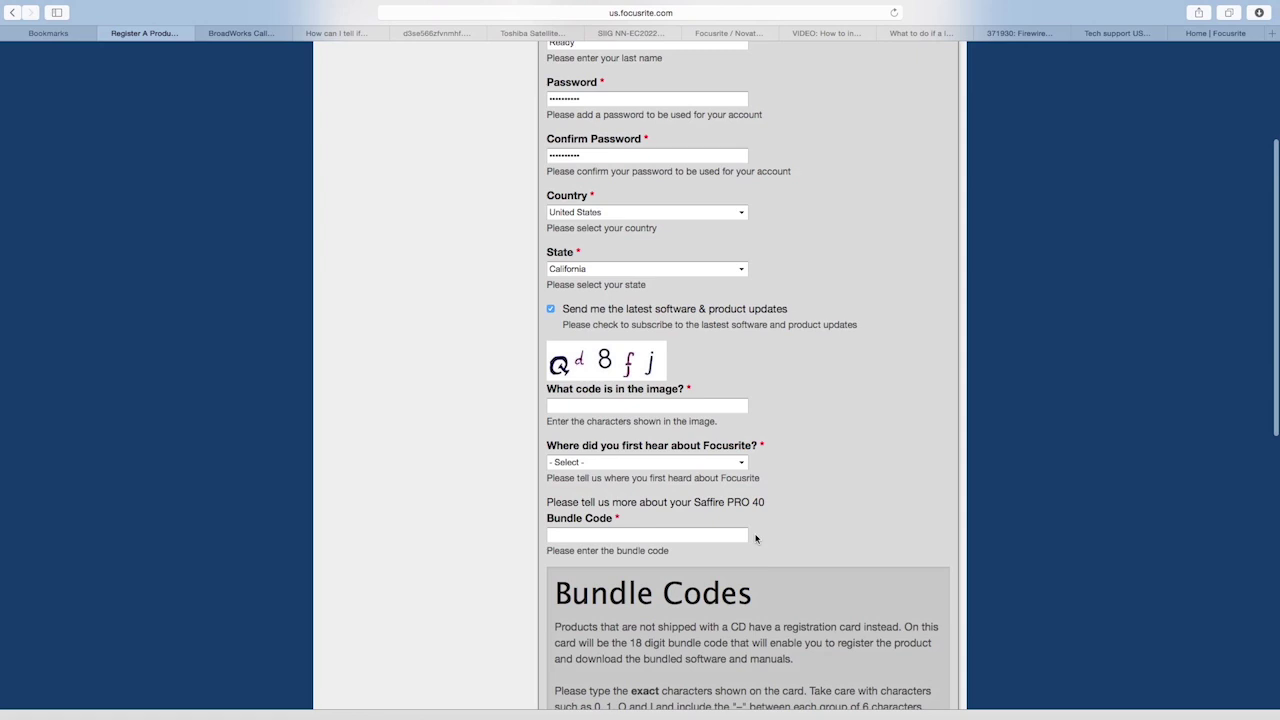
pyautogui.click(560, 405)
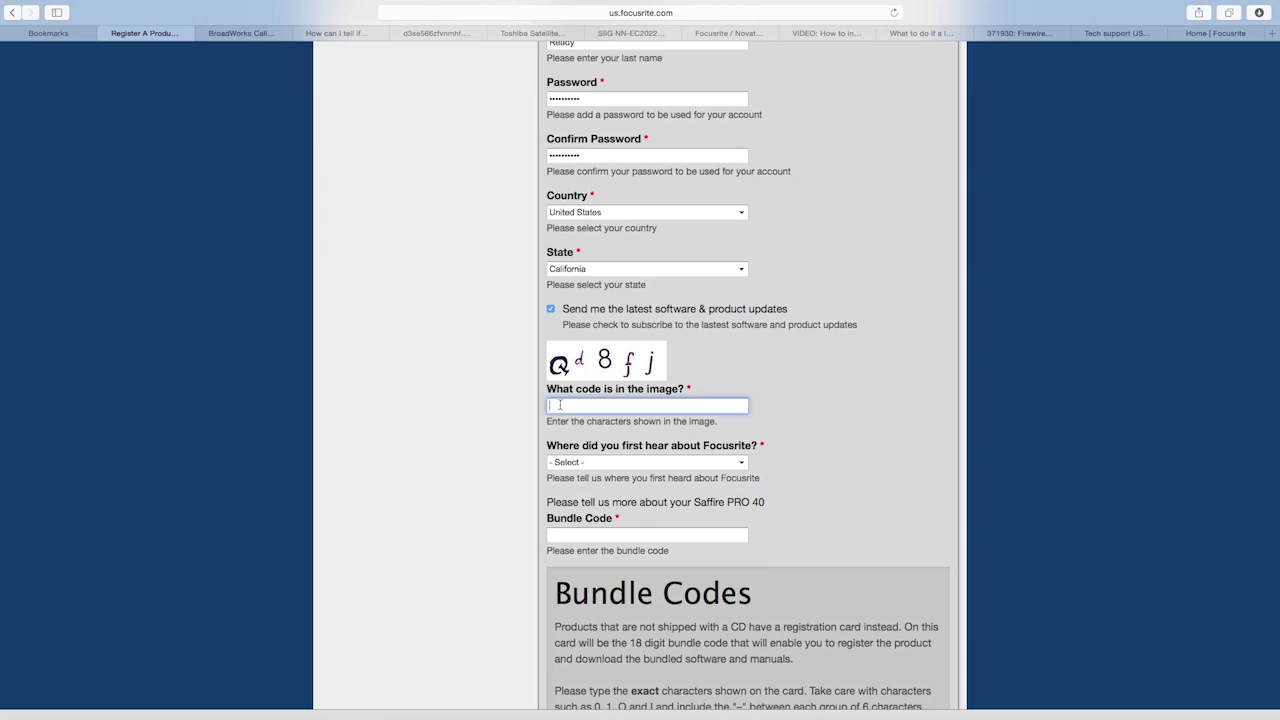
pyautogui.write('qd8fj')
# Step: Answer 'Friend or family' for the referral source and enter the product's bundle code
pyautogui.click(703, 466)
pyautogui.click(684, 492)
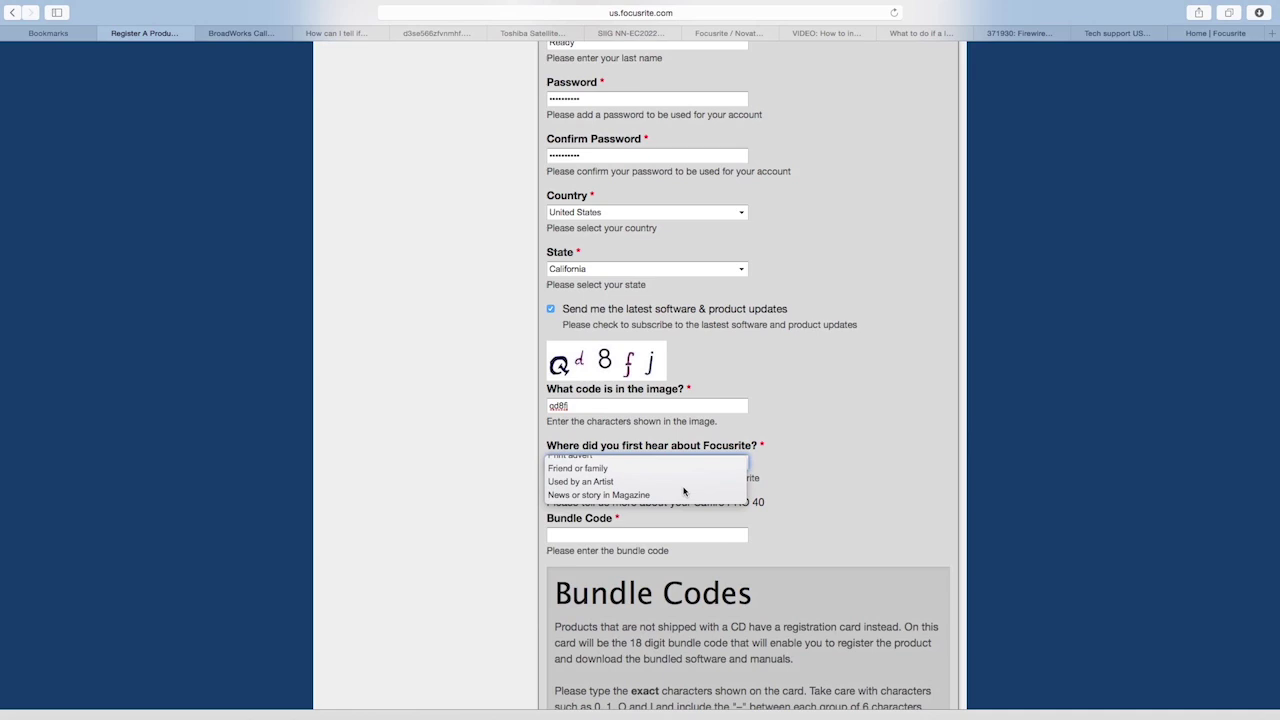
pyautogui.scroll(-1, 835, 510)
pyautogui.scroll(-2, 835, 510)
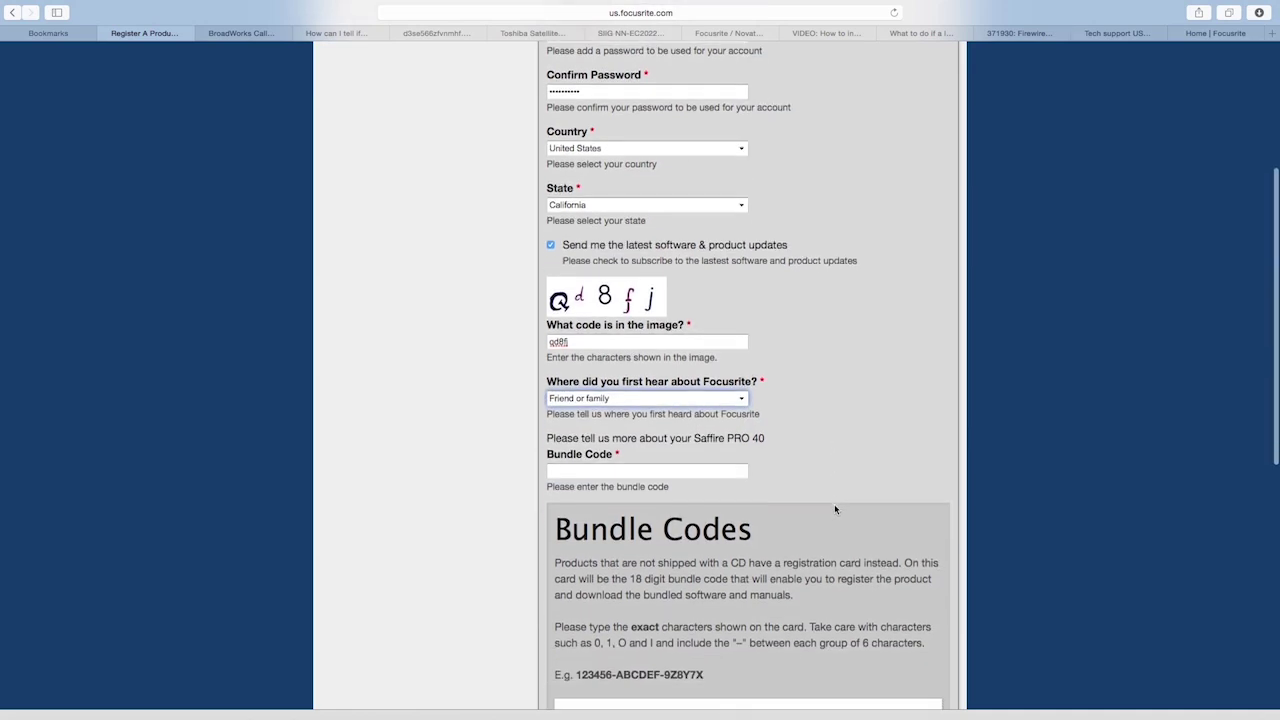
pyautogui.click(651, 471)
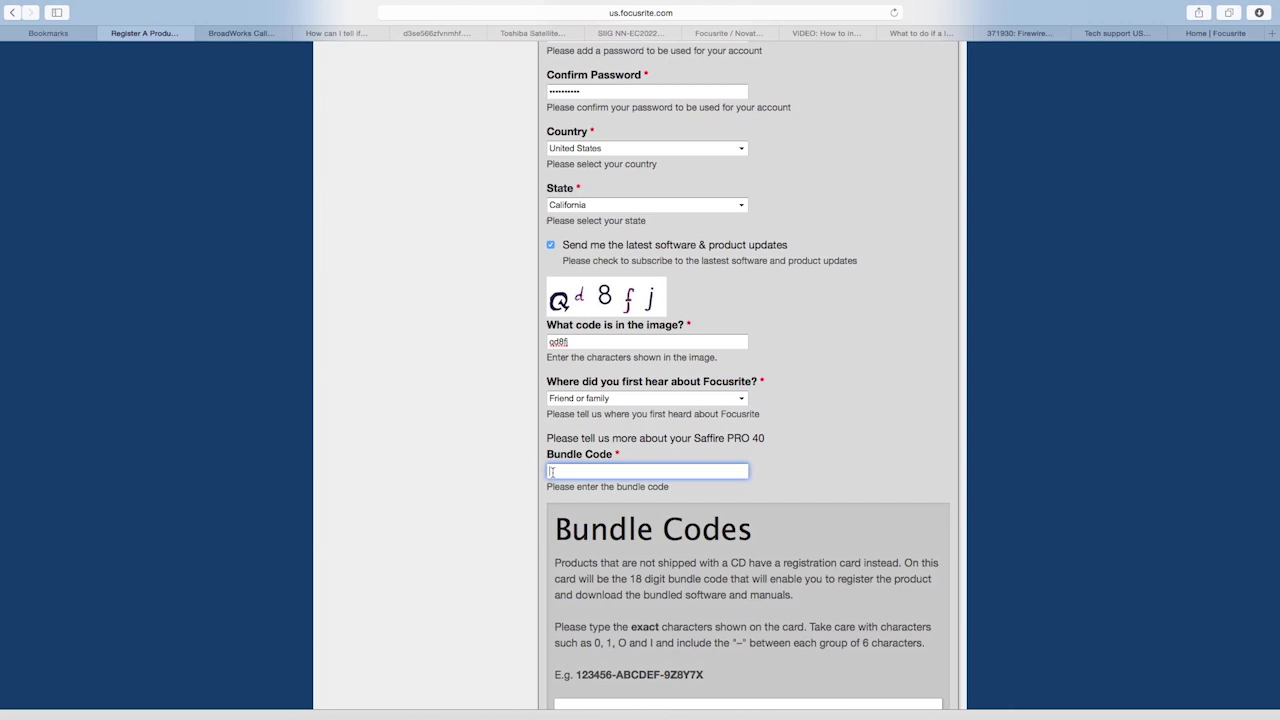
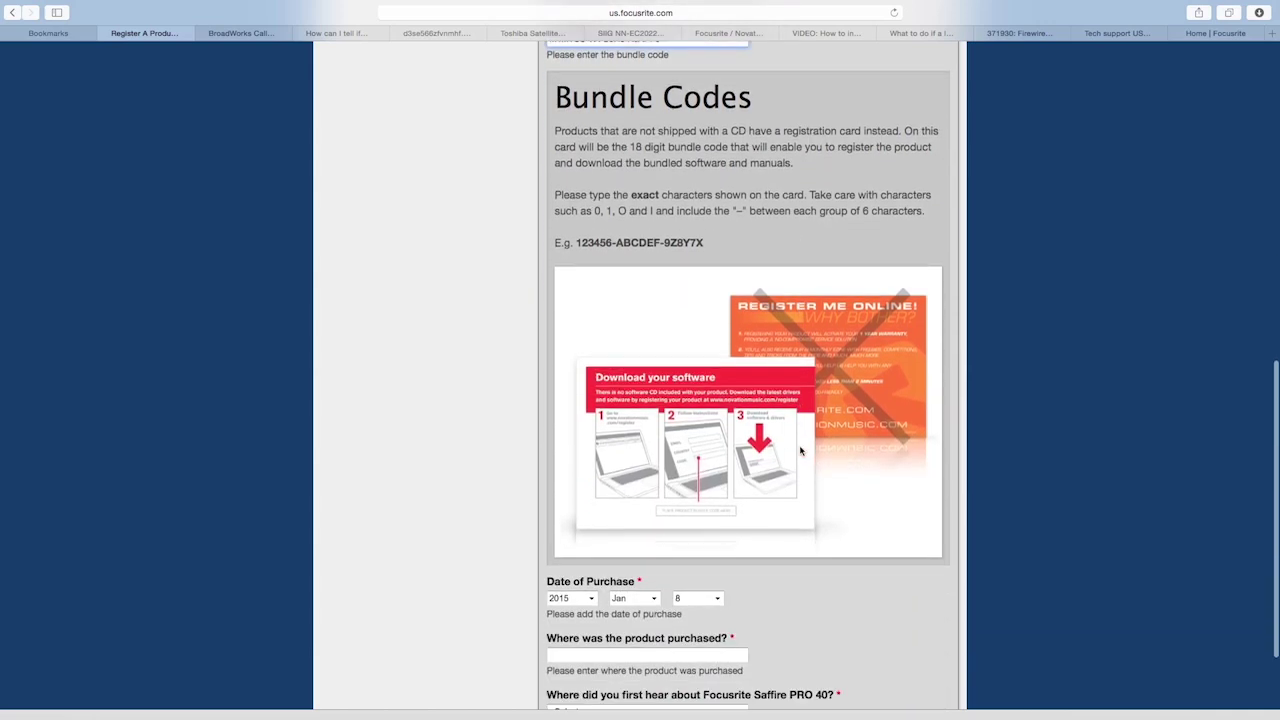
pyautogui.scroll(-4, 800, 451)
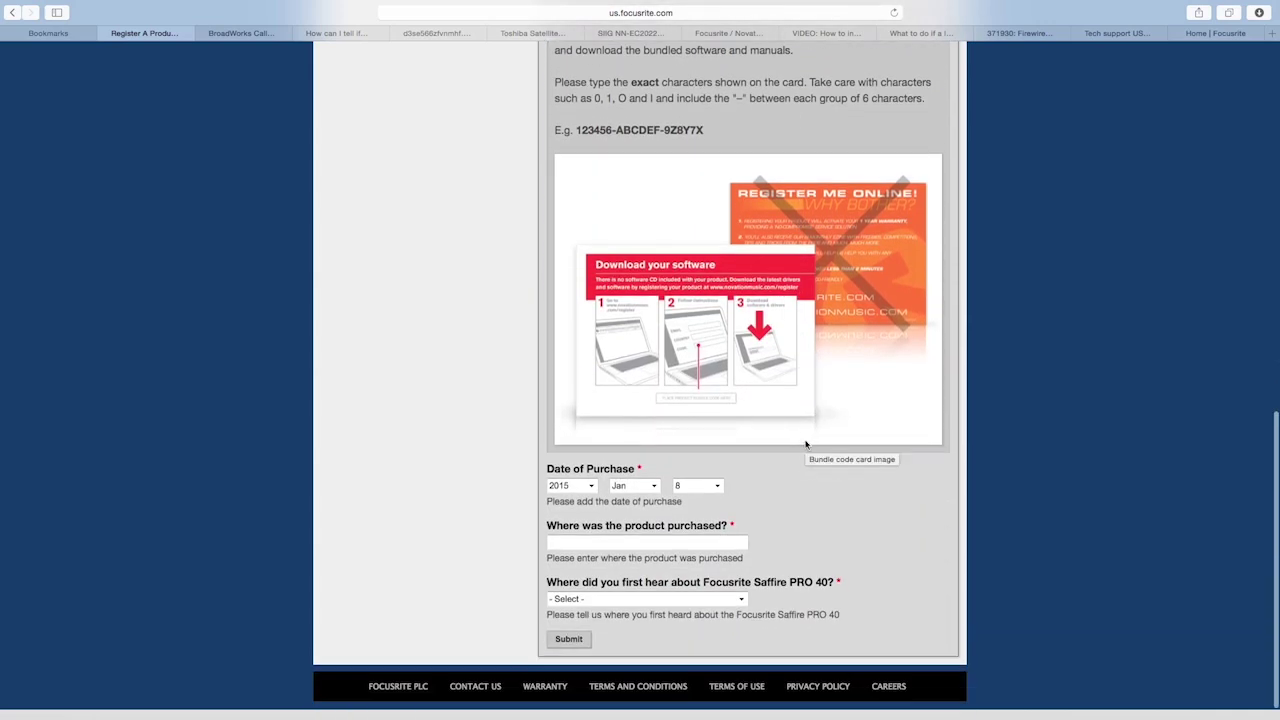
# Step: Give 'My favorite store' as the purchase location and submit the Saffire PRO 40 registration
pyautogui.click(599, 543)
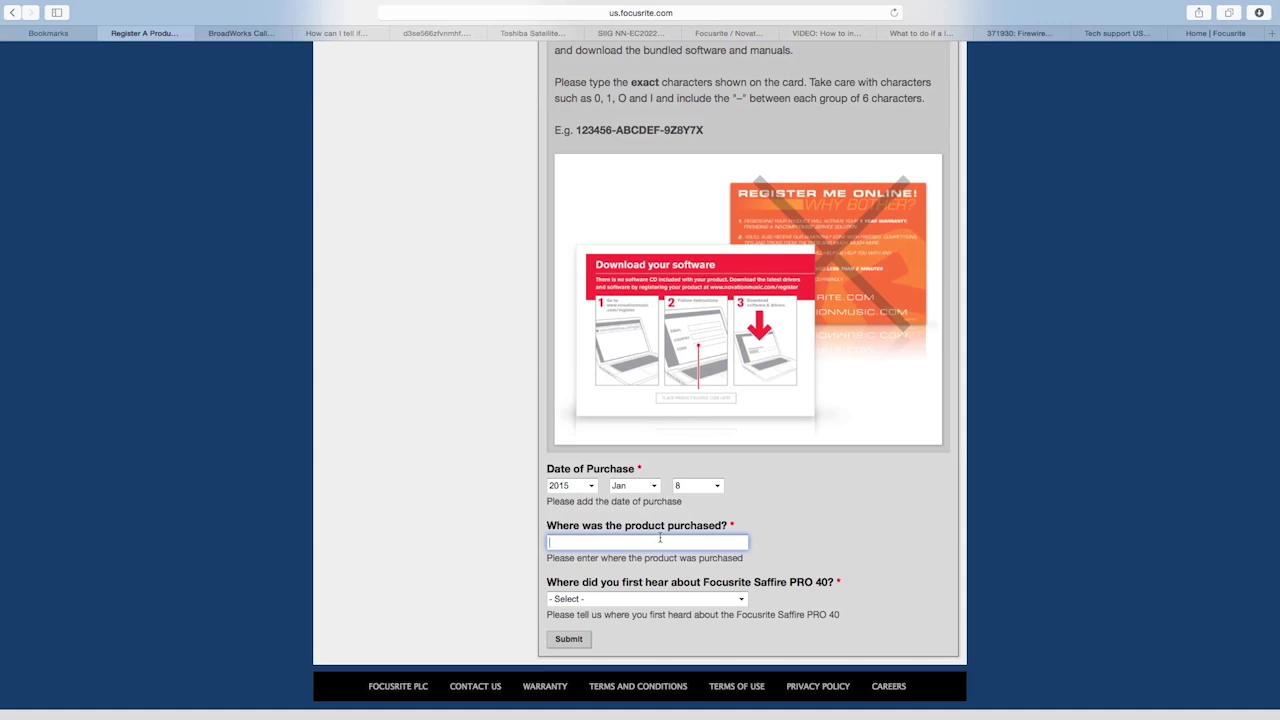
pyautogui.write('My fda')
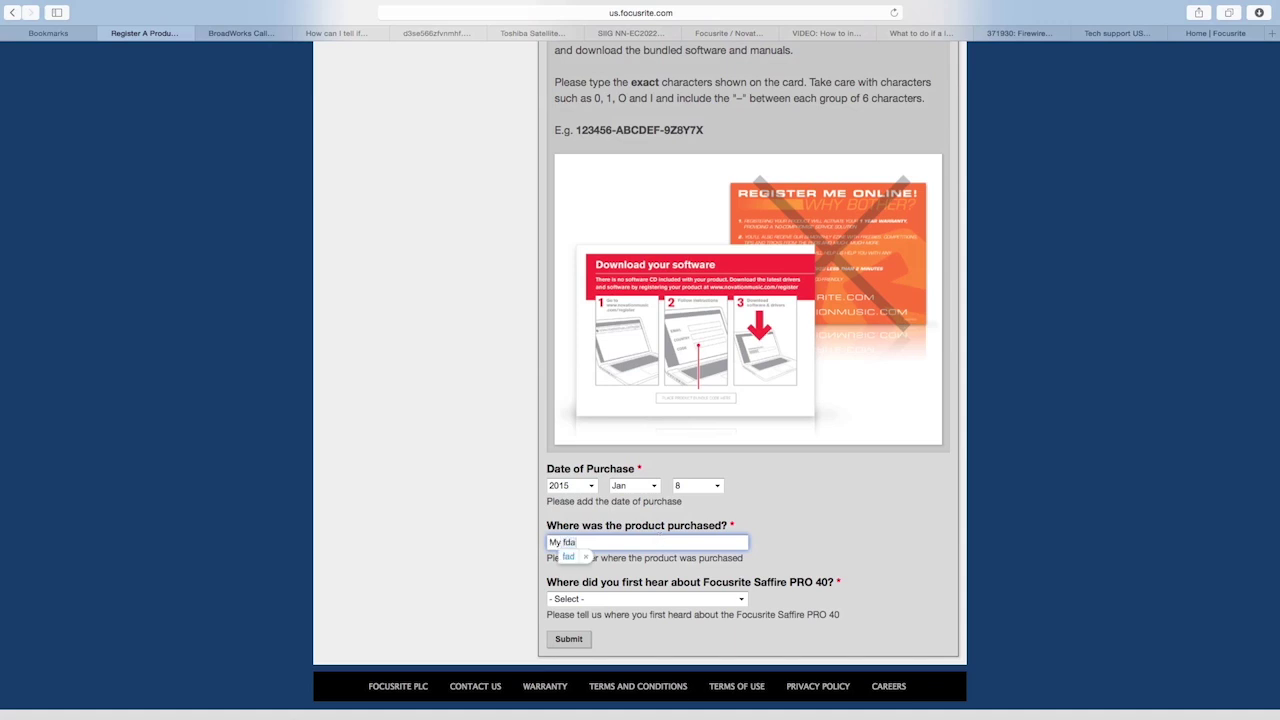
pyautogui.press('BackSpace')
pyautogui.press('BackSpace')
pyautogui.press('BackSpace')
pyautogui.press('BackSpace')
pyautogui.press('BackSpace')
pyautogui.press('BackSpace')
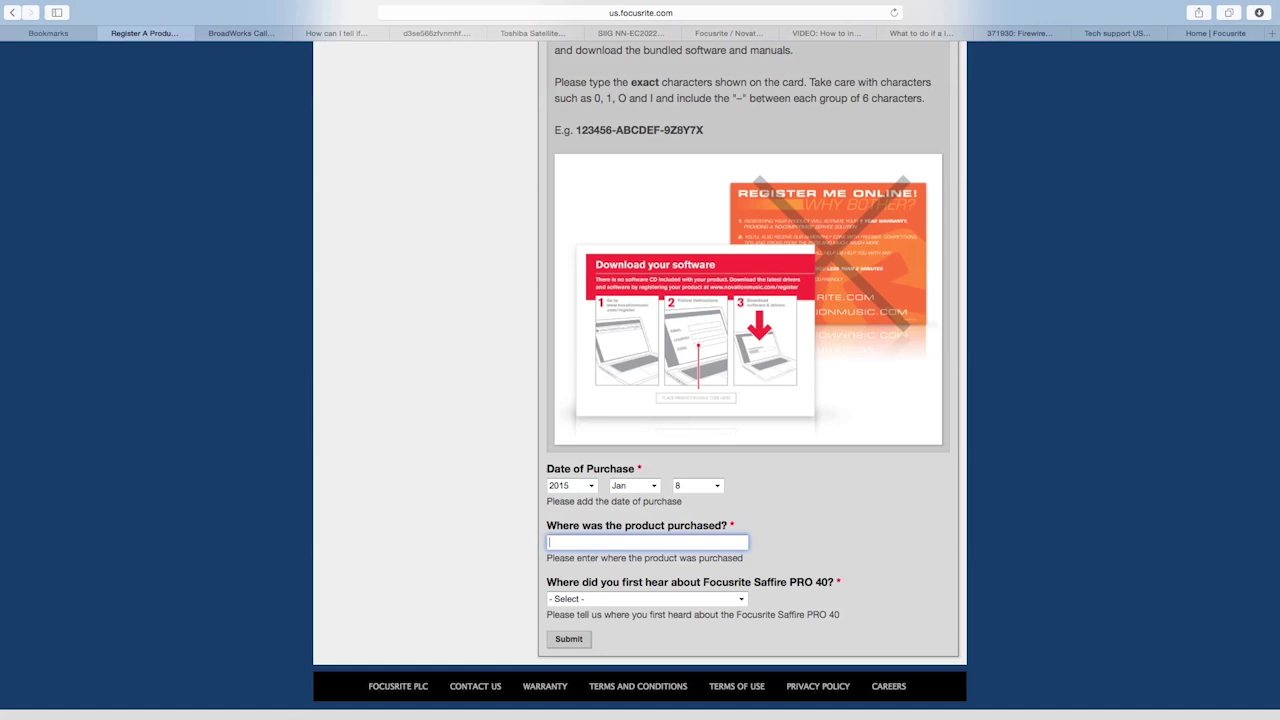
pyautogui.write('My favorite store')
pyautogui.press('Tab')
pyautogui.click(713, 603)
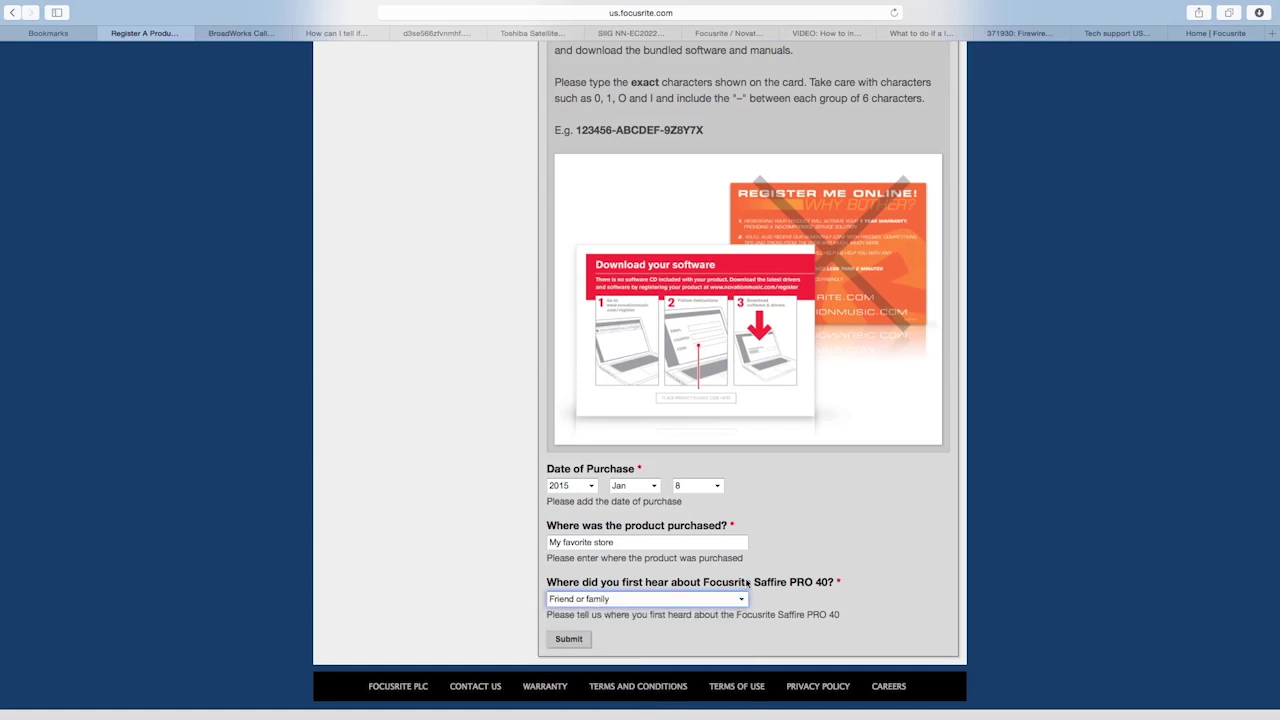
pyautogui.click(569, 640)
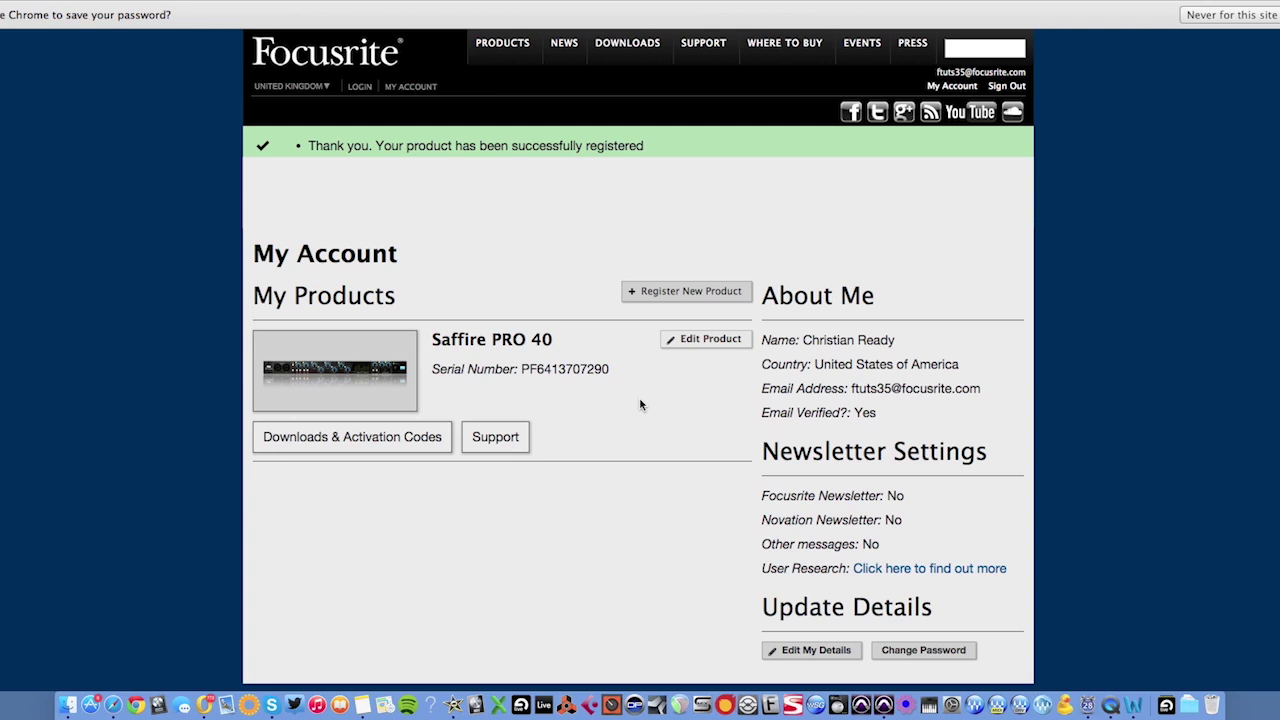
# Step: Download Red Plugin Suite 1.0b2 for Mac from the product's downloads and activation codes
pyautogui.click(355, 441)
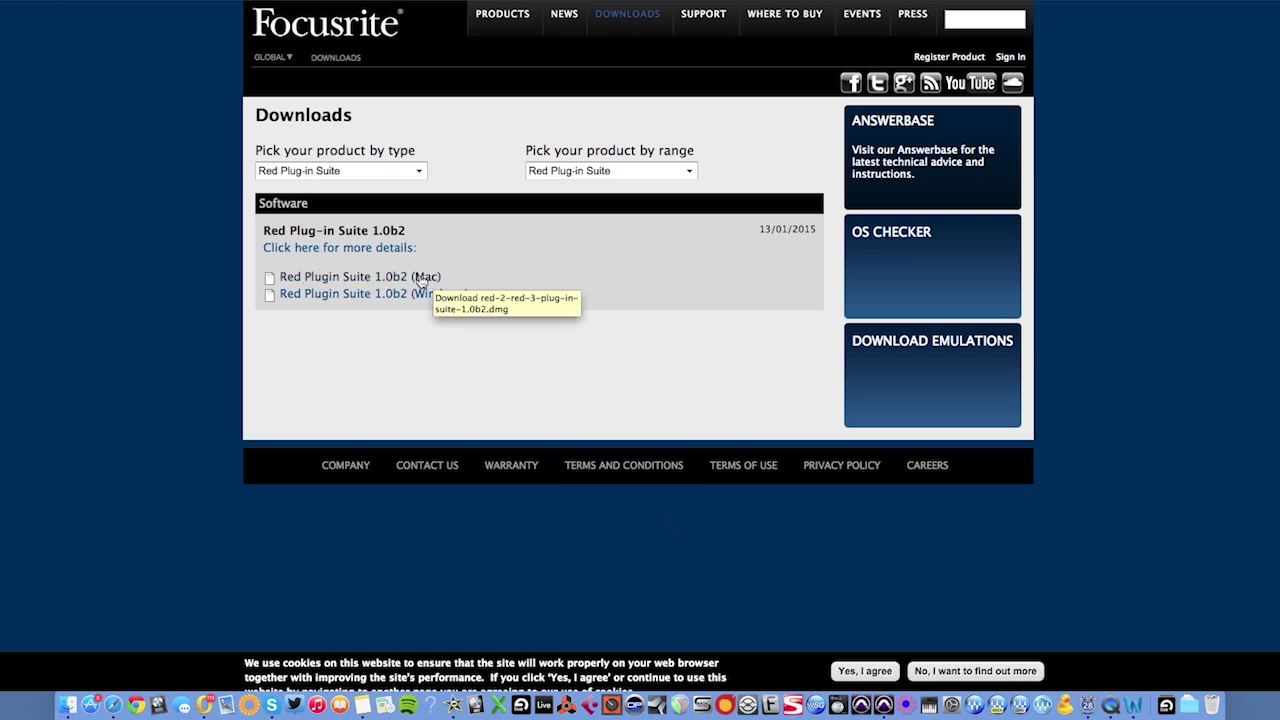
pyautogui.click(367, 282)
pyautogui.scroll(3, 580, 160)
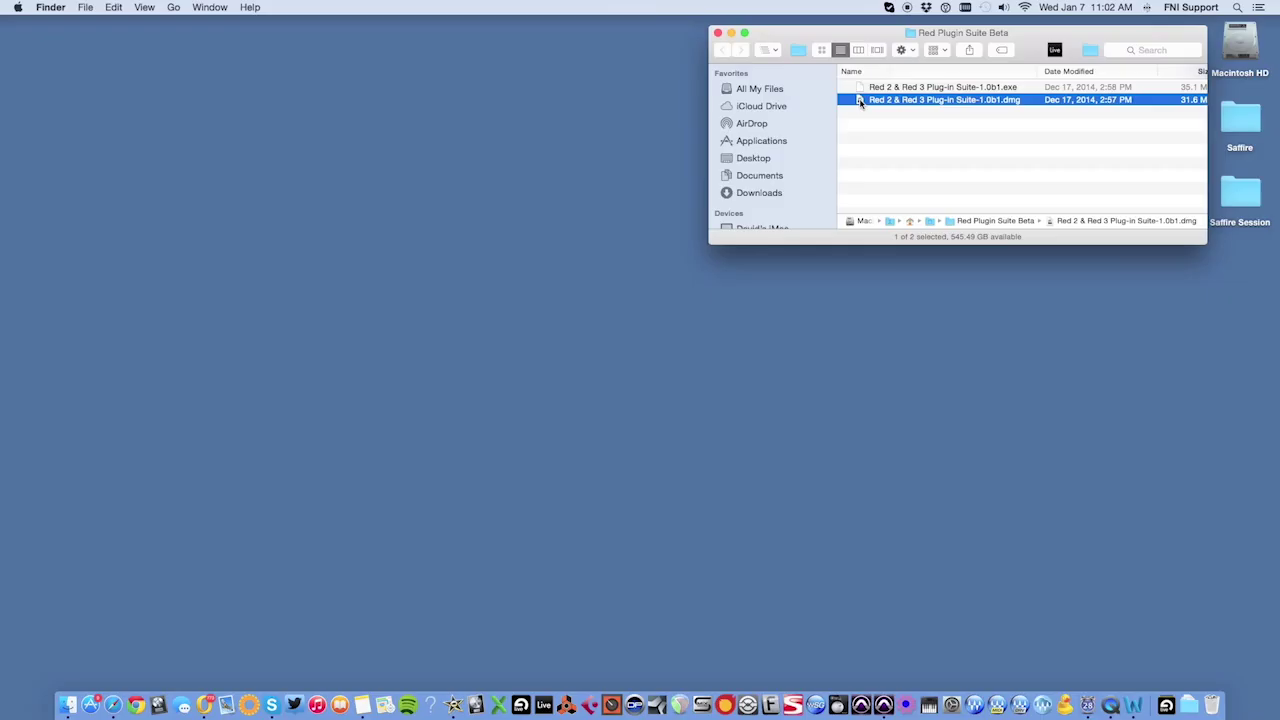
# Step: Mount the Red 2 & Red 3 disk image and launch its installer package
pyautogui.doubleClick(859, 102)
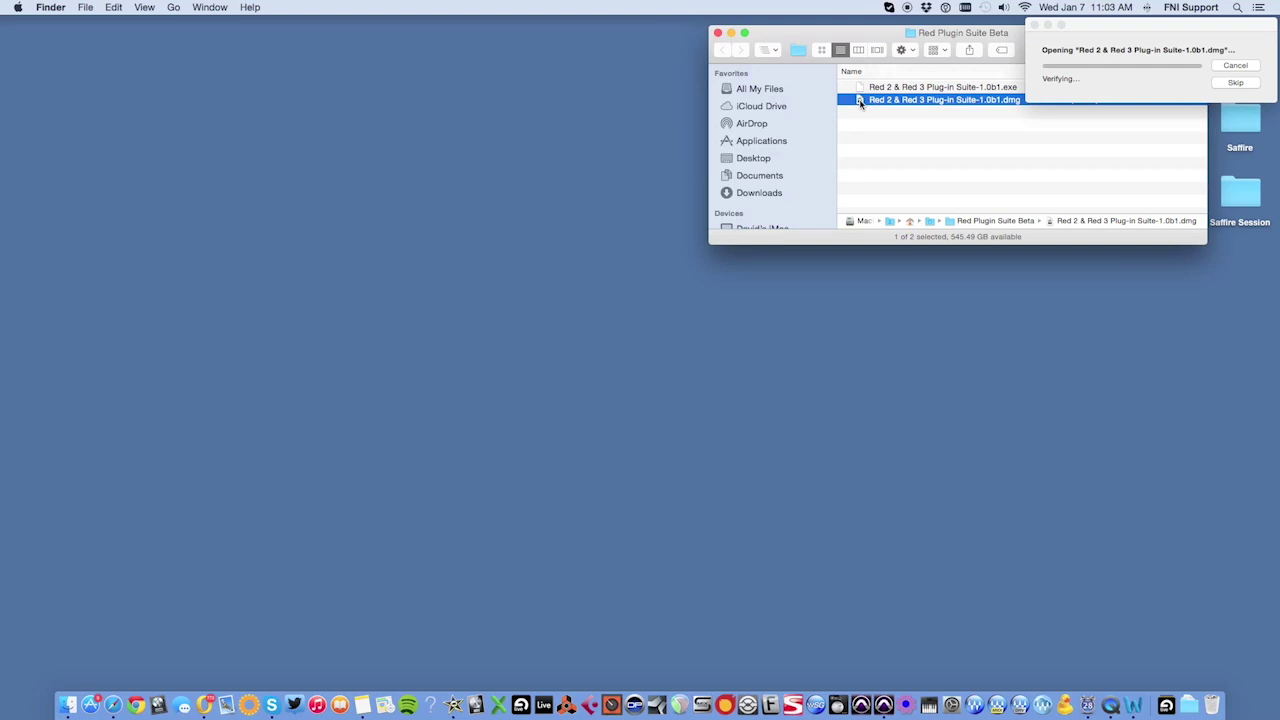
pyautogui.click(717, 33)
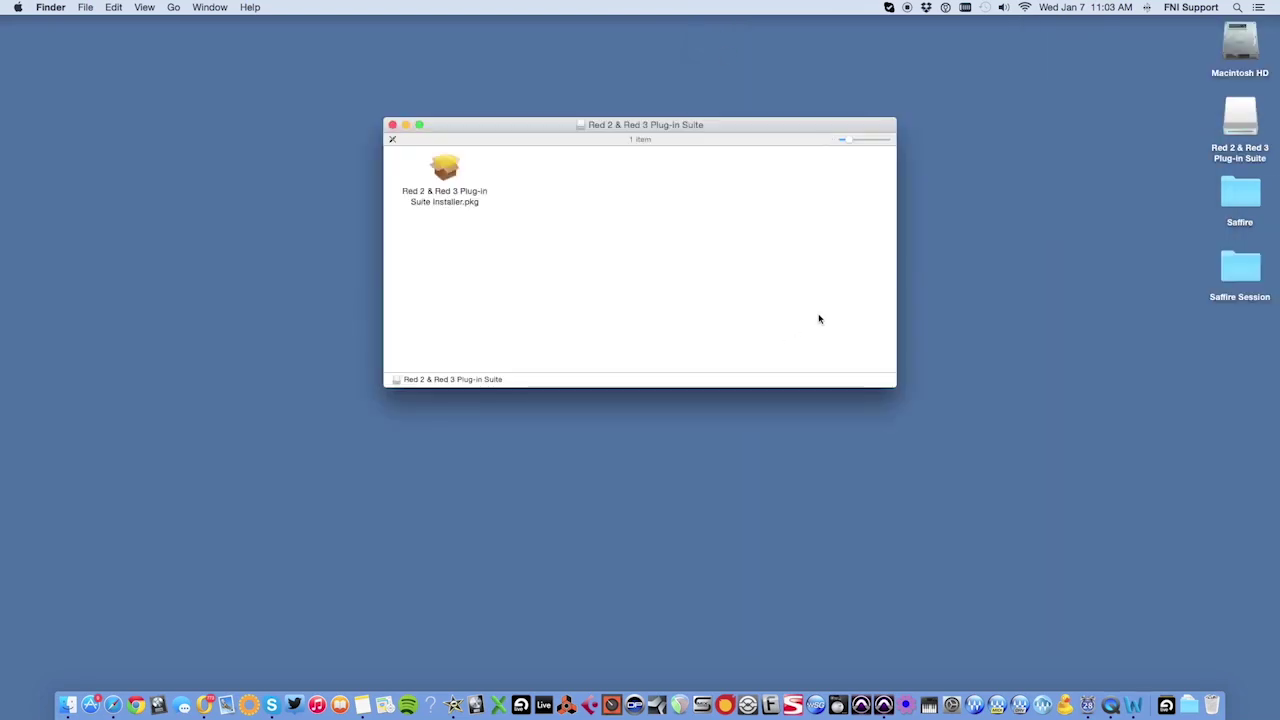
pyautogui.doubleClick(446, 164)
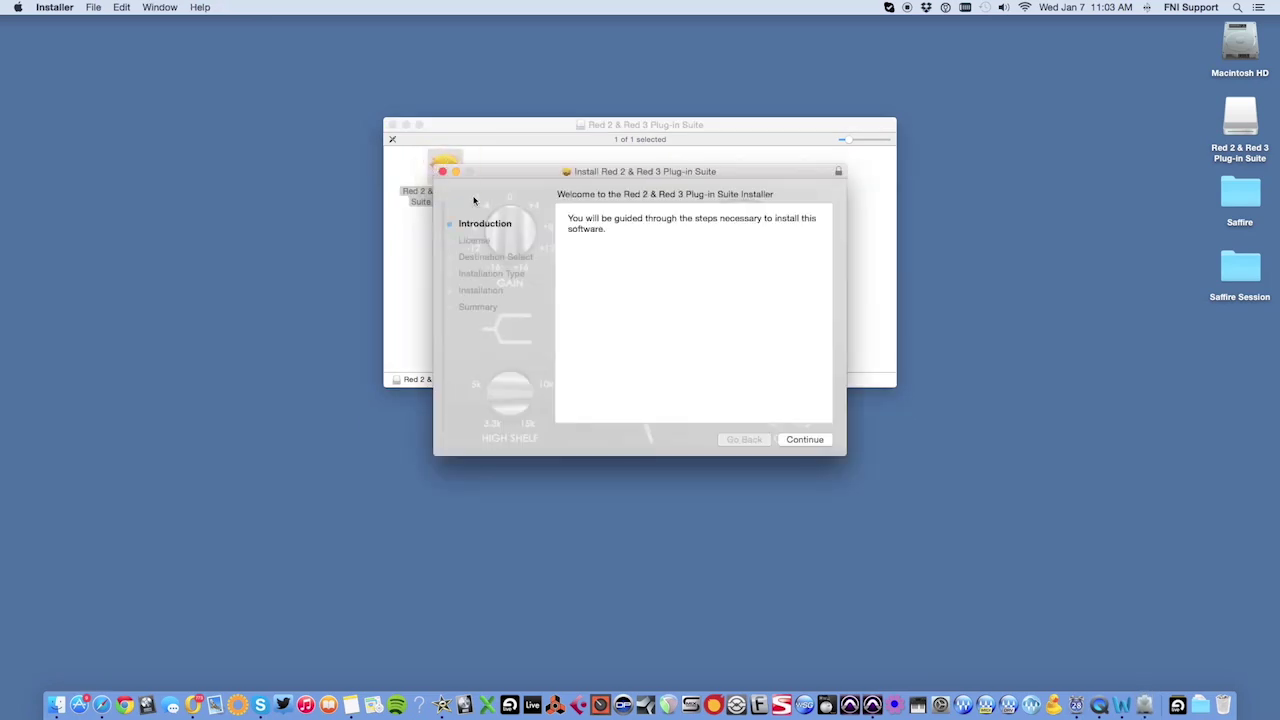
# Step: Accept the licence and run the standard install on Macintosh HD with the admin password
pyautogui.click(812, 445)
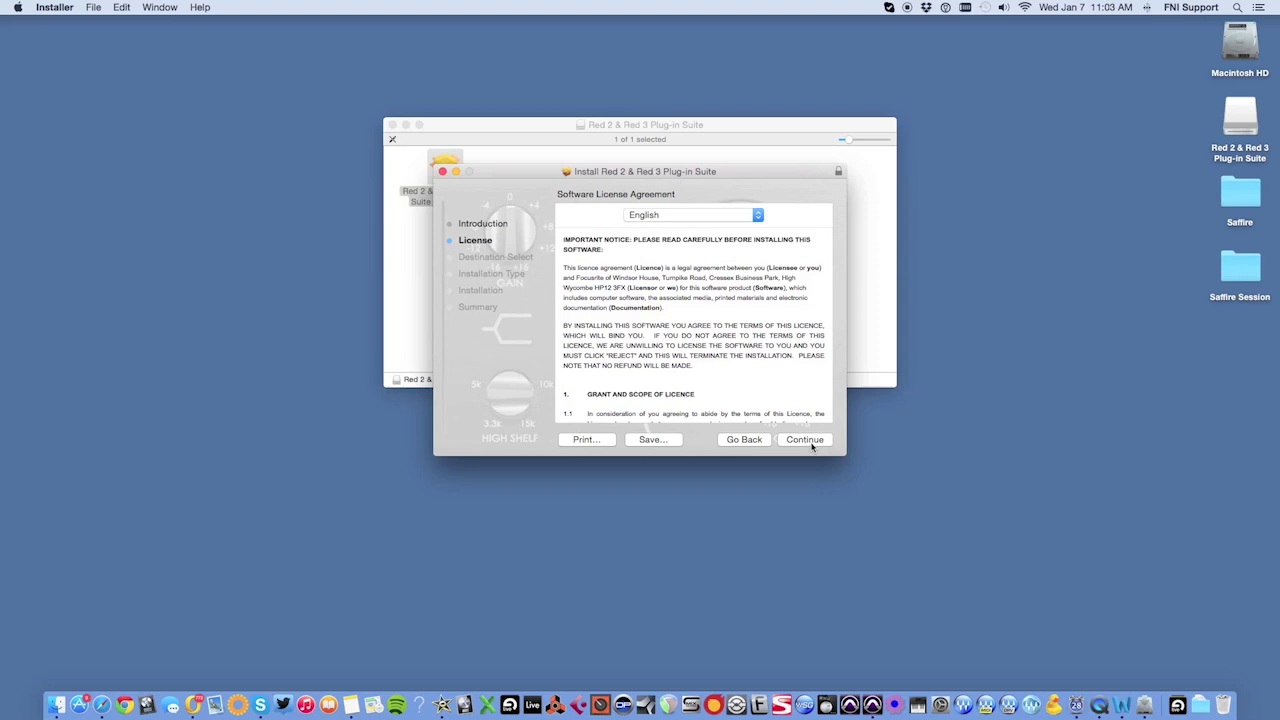
pyautogui.click(812, 446)
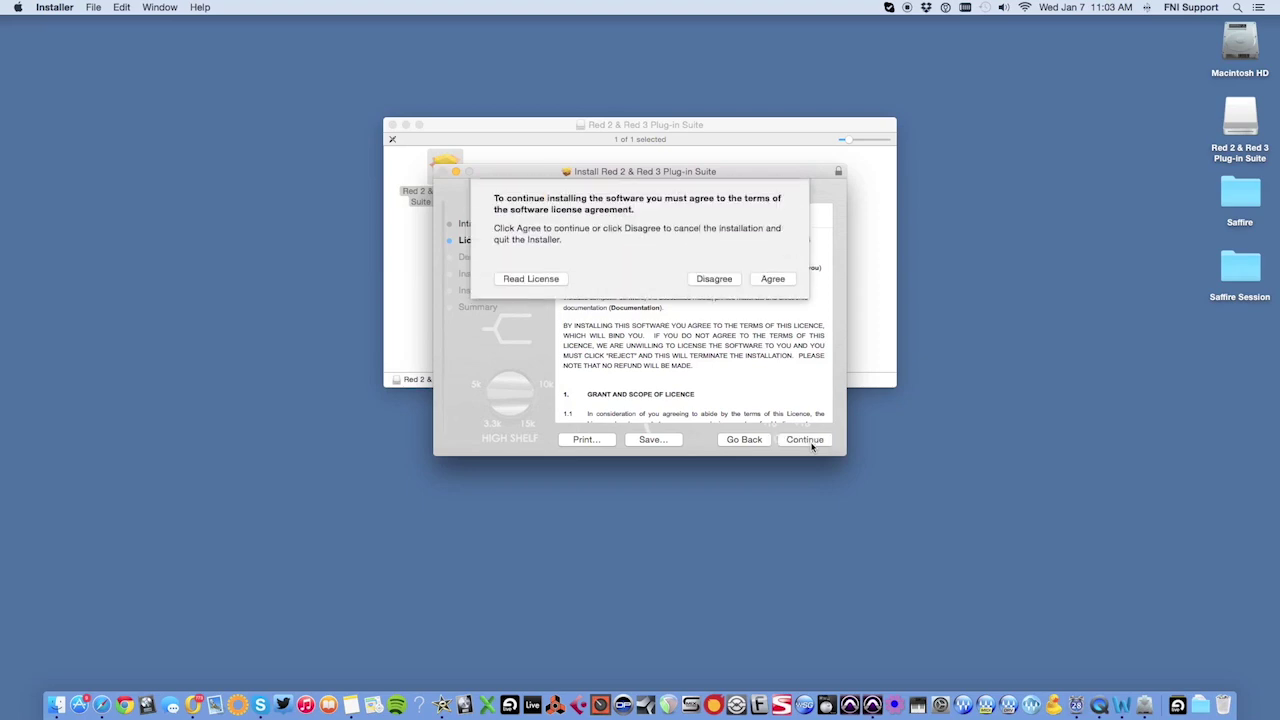
pyautogui.click(771, 279)
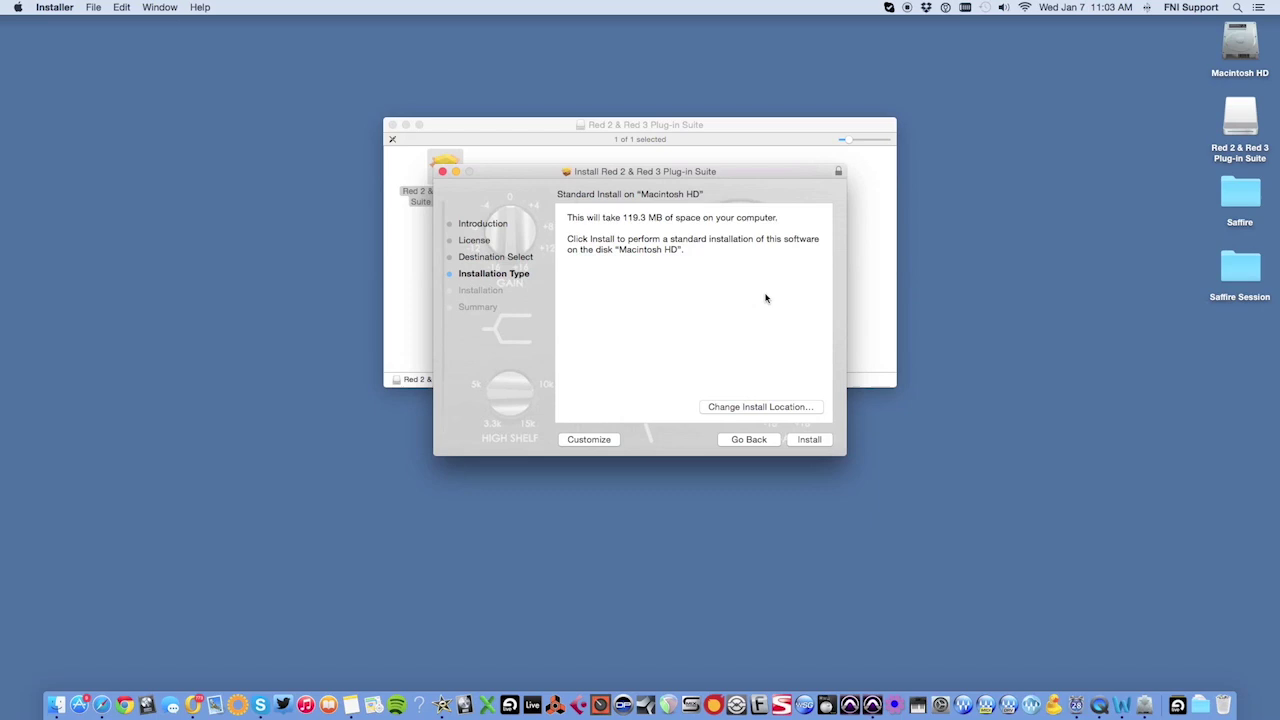
pyautogui.click(806, 443)
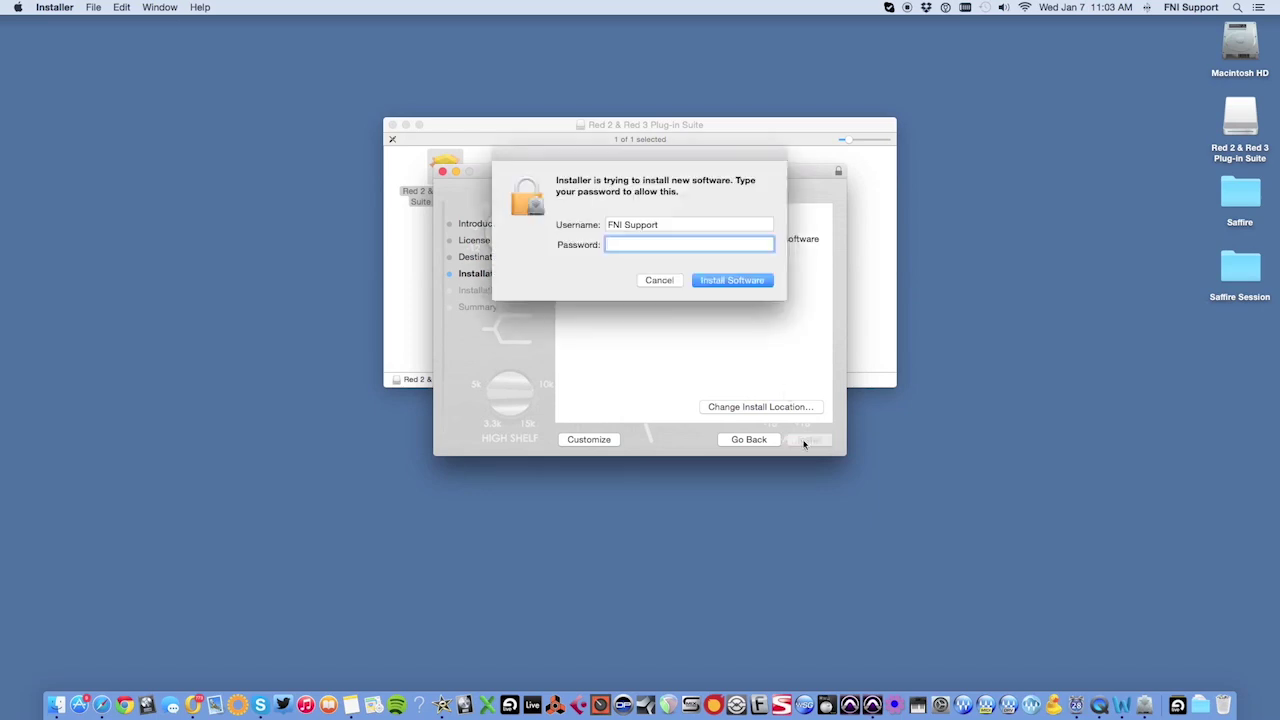
pyautogui.write('••••••••••••')
pyautogui.press('Return')
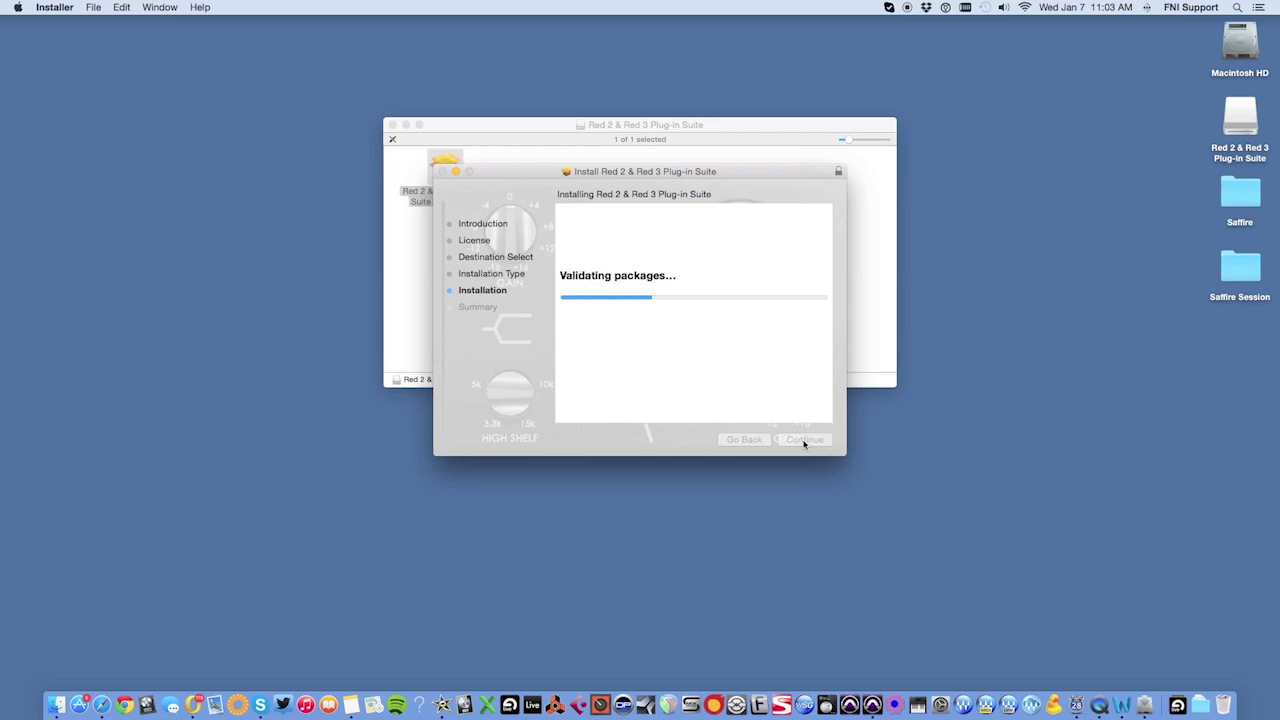
pyautogui.click(808, 440)
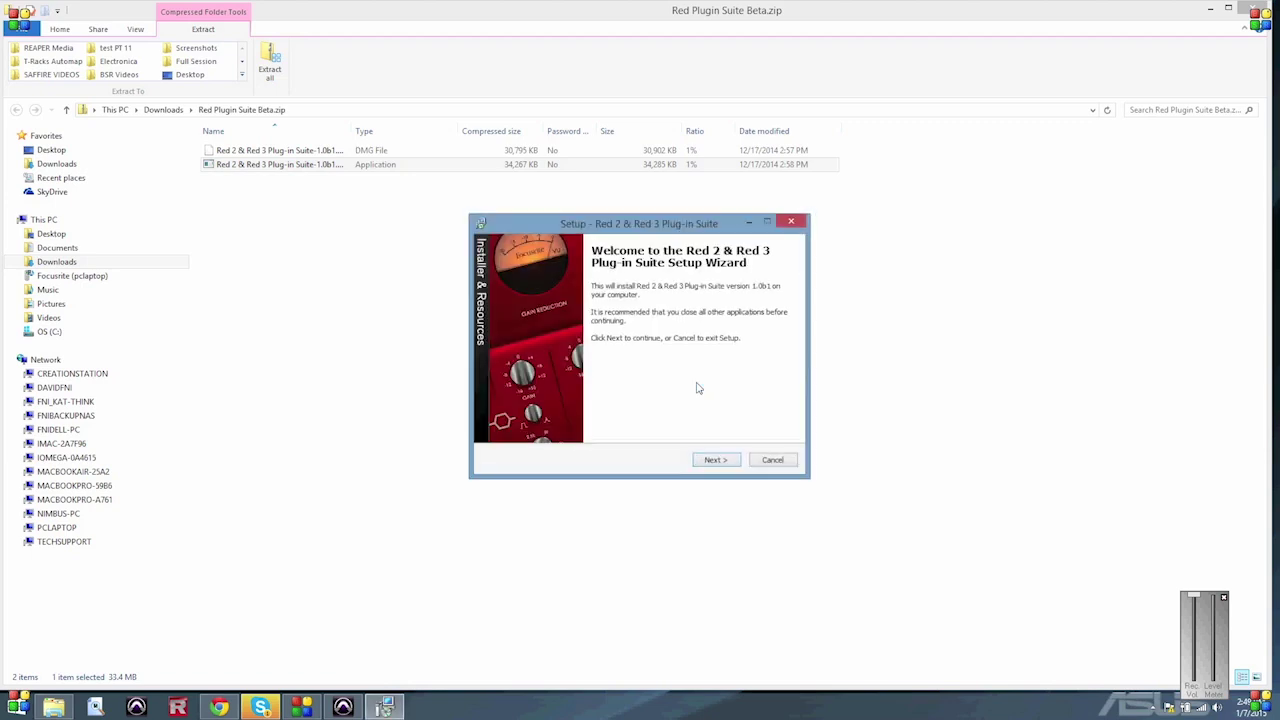
# Step: Accept the Windows licence agreement and keep the default install and 32-bit VST2 folders
pyautogui.click(712, 460)
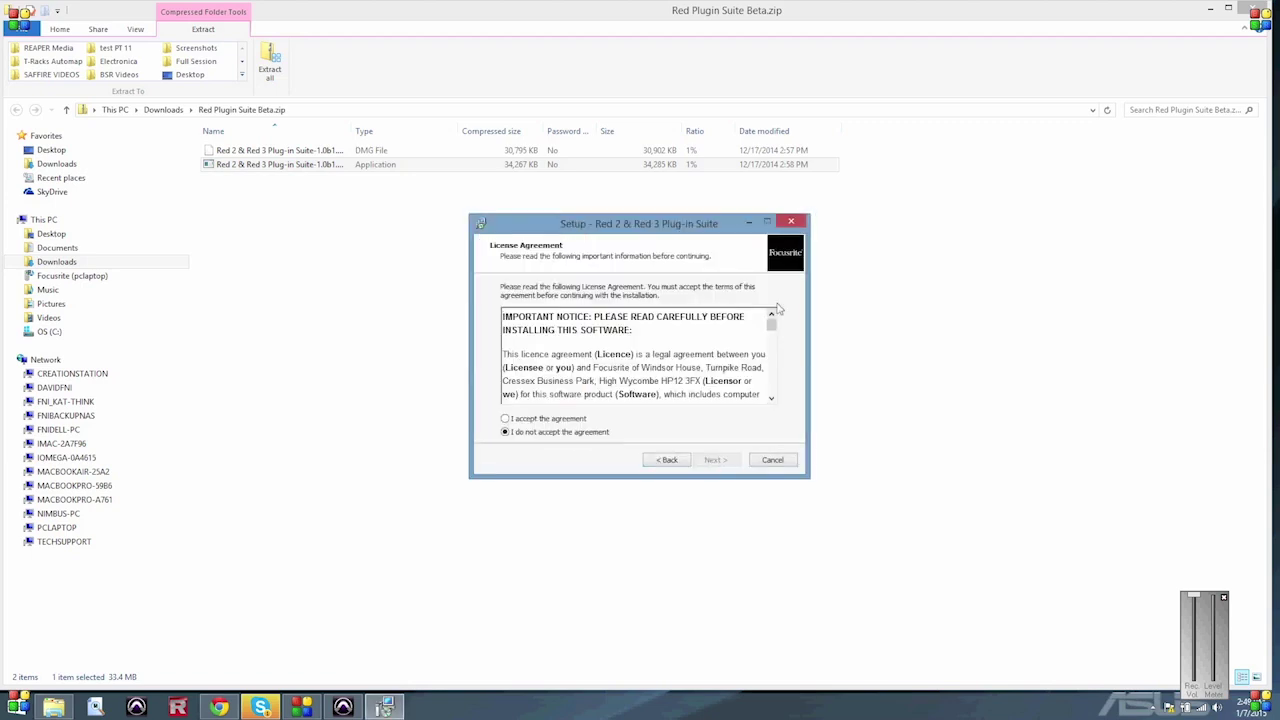
pyautogui.moveTo(771, 326); pyautogui.dragTo(771, 388)
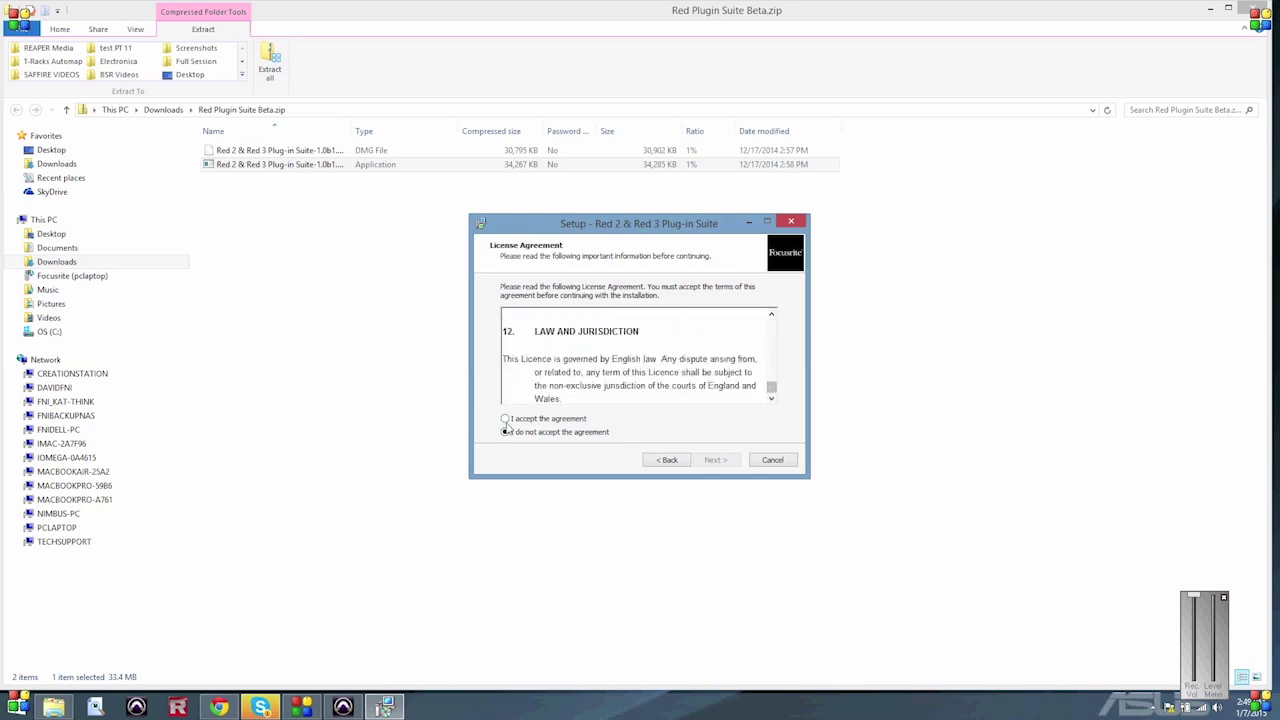
pyautogui.click(506, 419)
pyautogui.click(713, 460)
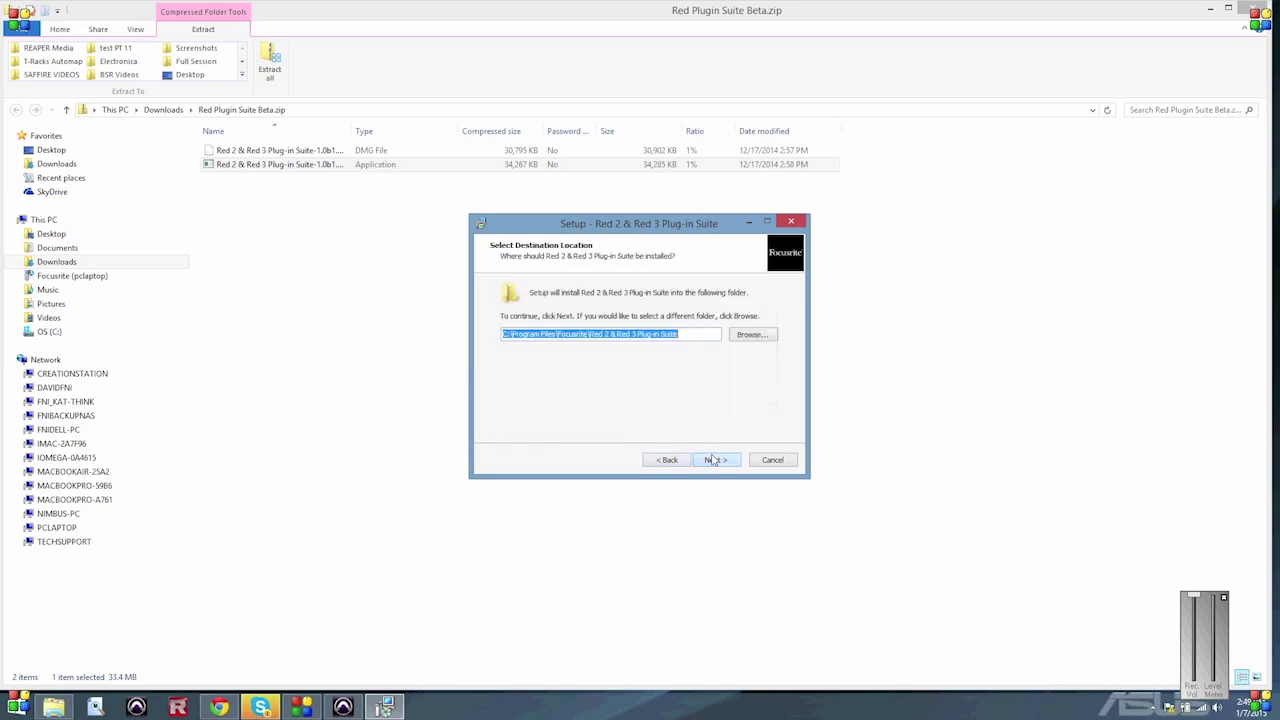
pyautogui.click(713, 460)
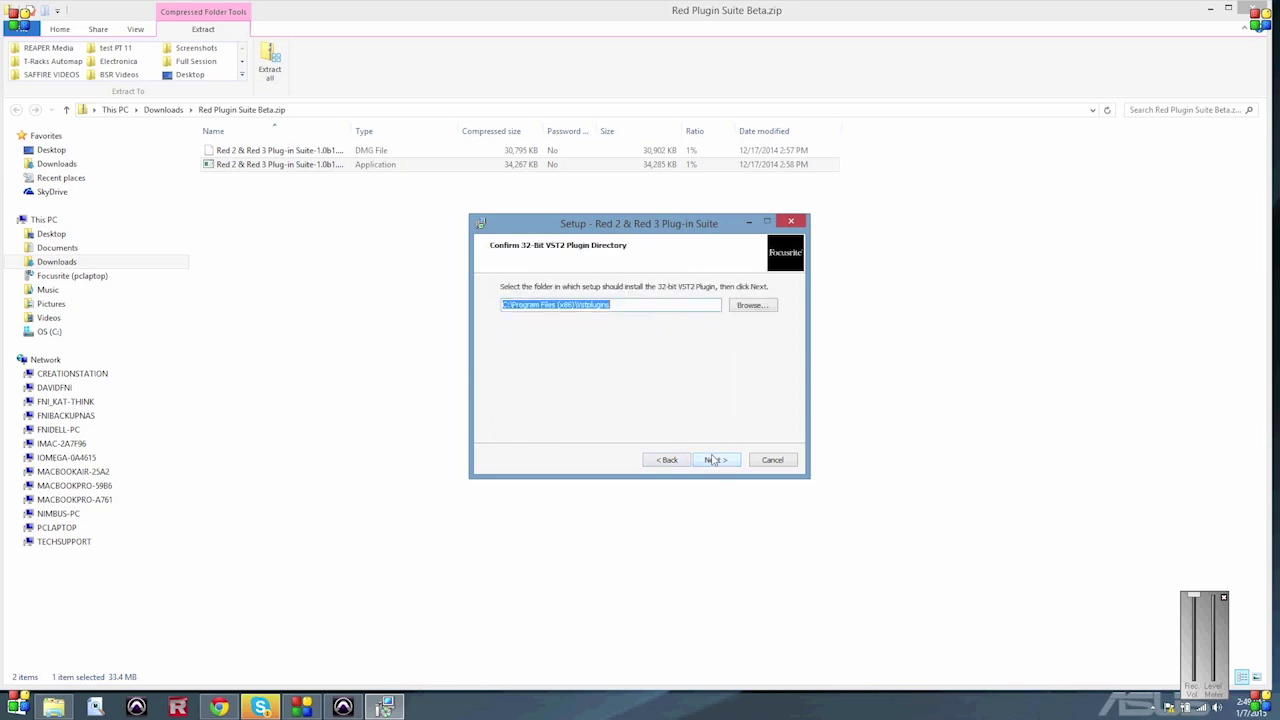
pyautogui.click(713, 460)
# Step: Keep the default 64-bit VST2 folder, all components and Start Menu folder, then install and finish
pyautogui.click(713, 460)
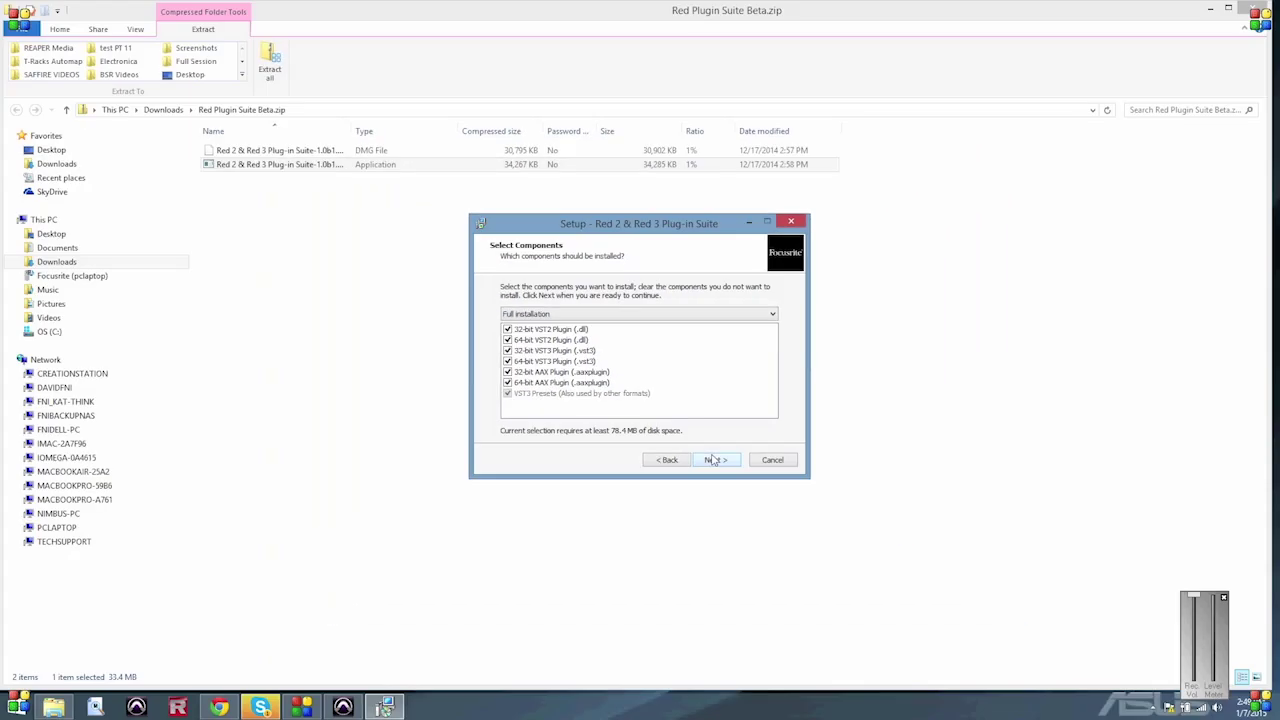
pyautogui.click(713, 460)
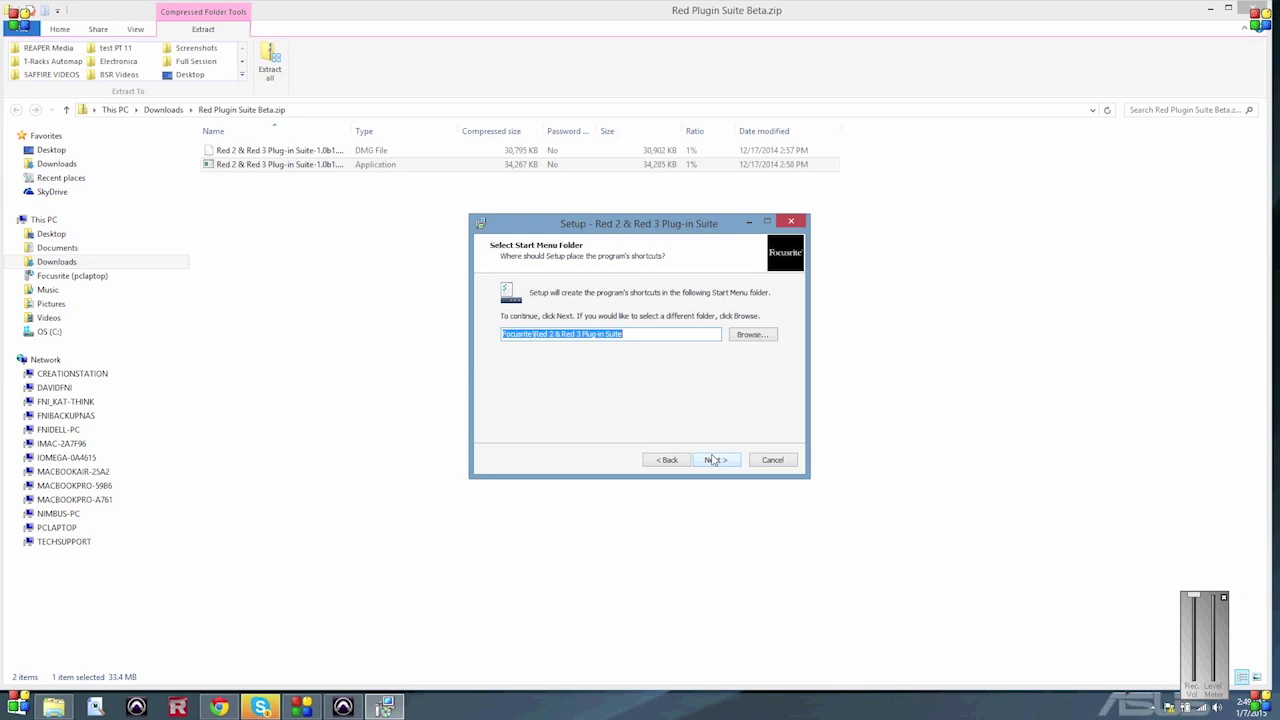
pyautogui.click(713, 460)
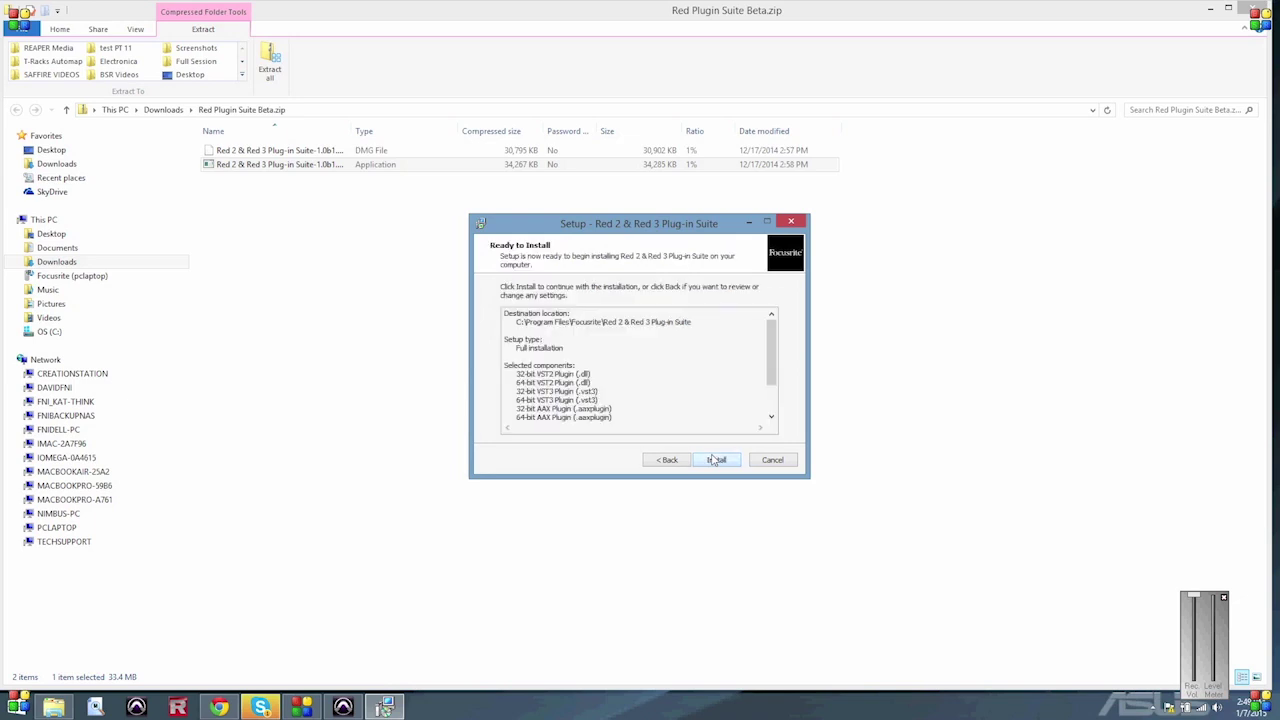
pyautogui.click(716, 460)
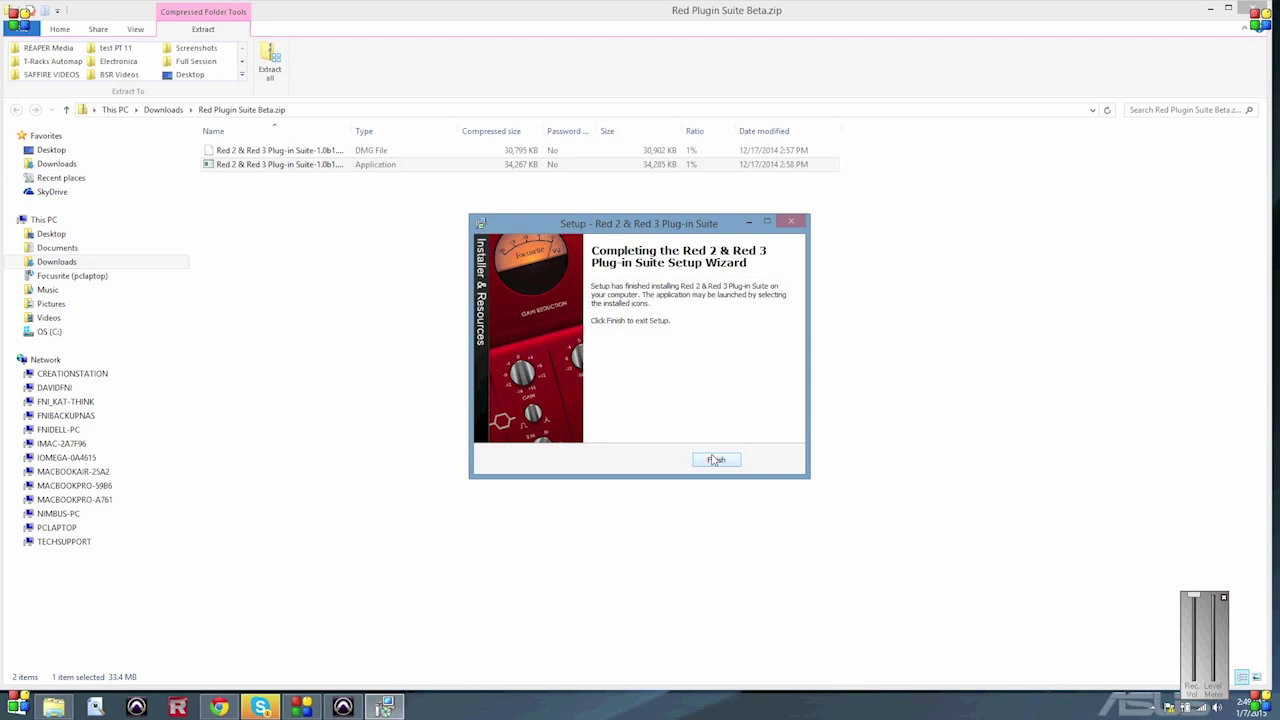
pyautogui.click(716, 460)
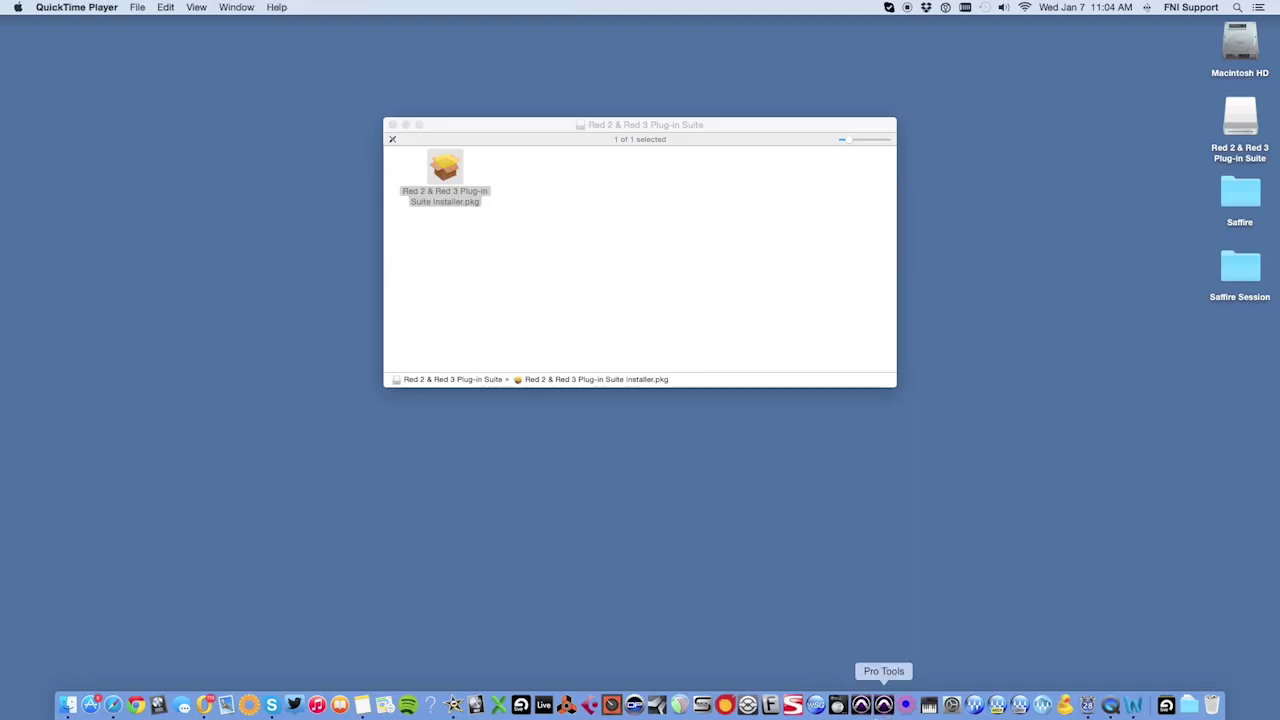
# Step: Launch Pro Tools and create a blank session named 'Red 2 & Red 3 Test'
pyautogui.click(884, 706)
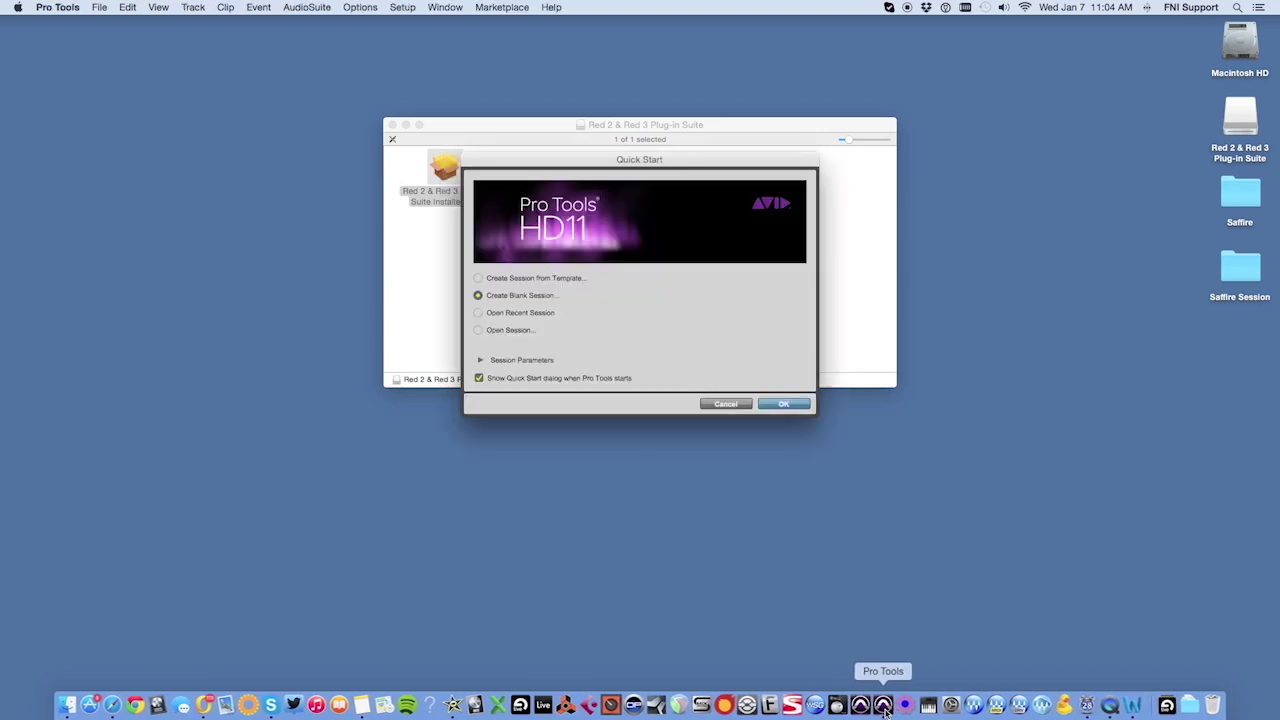
pyautogui.click(784, 405)
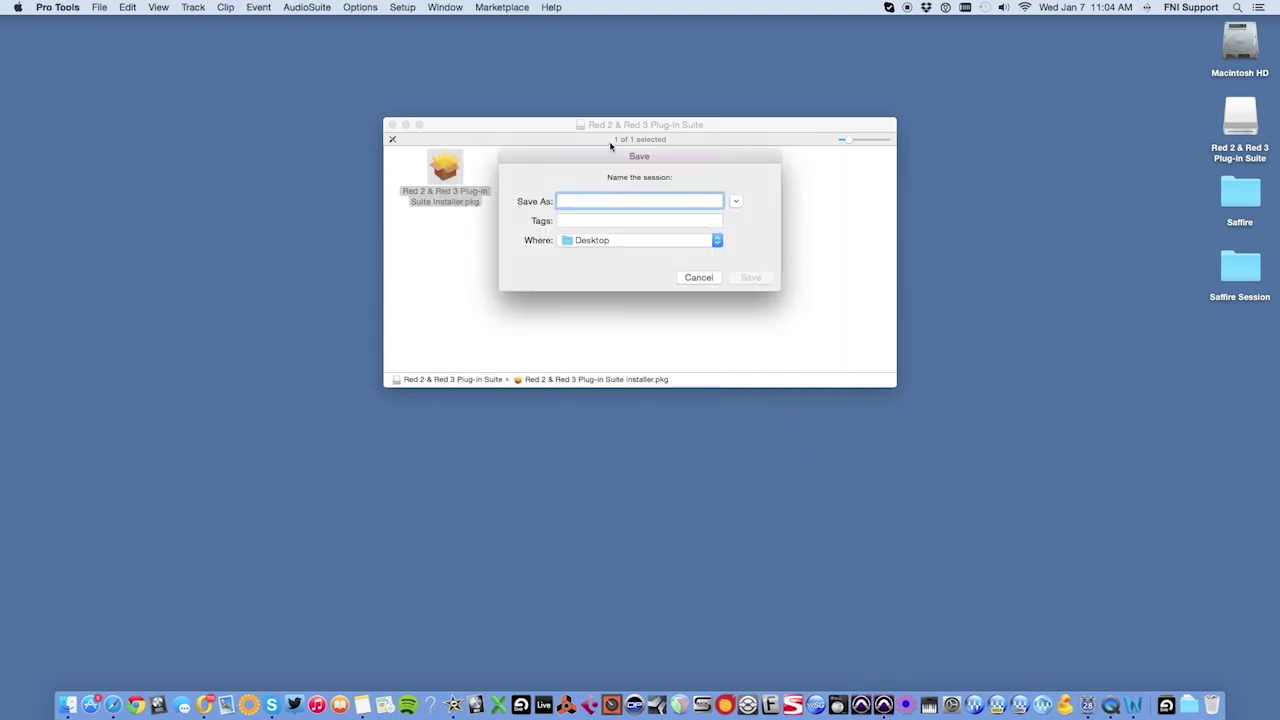
pyautogui.write('R')
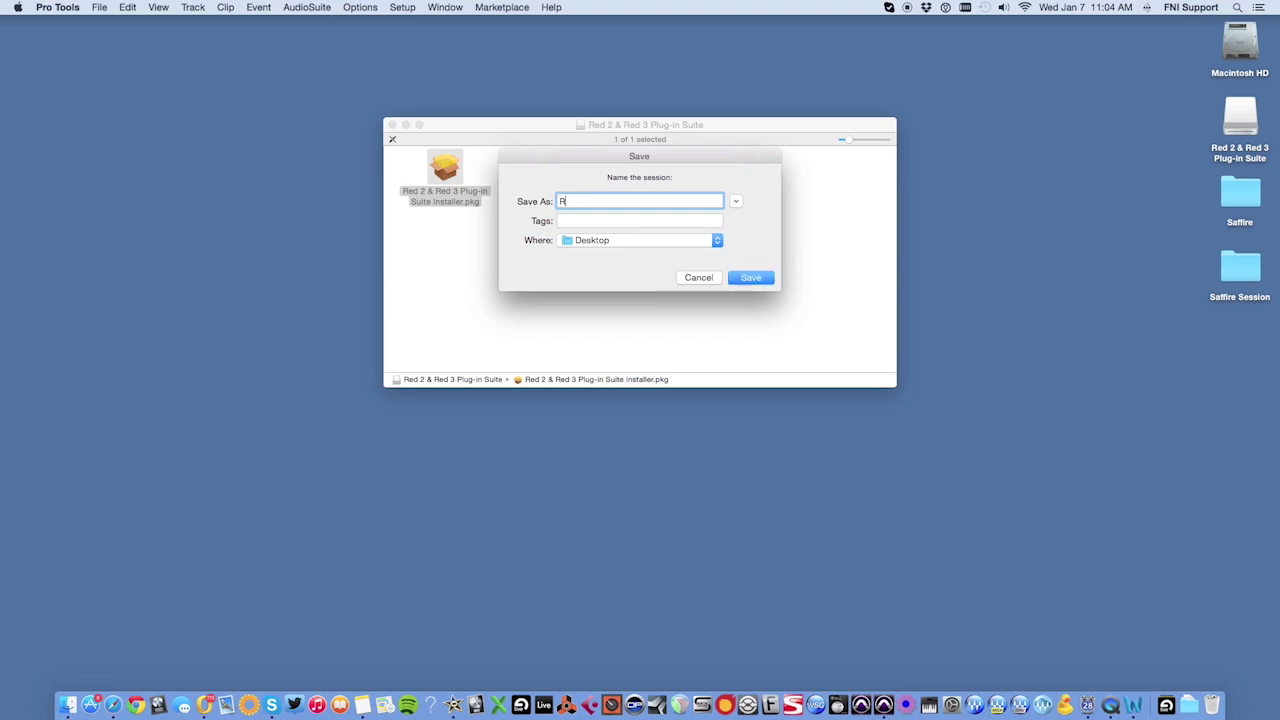
pyautogui.write('ed 2 & Red 3 Test')
pyautogui.press('Return')
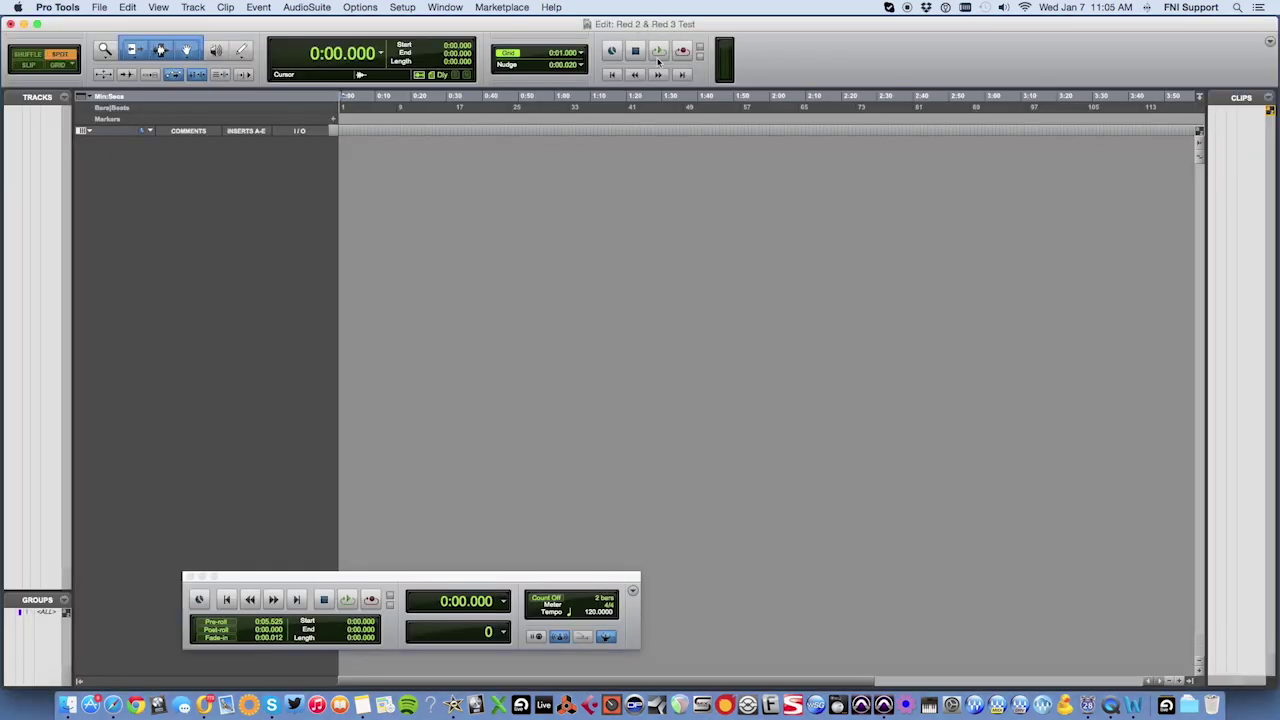
# Step: Add a new mono audio track and show the Inserts A-E column in the Edit window
pyautogui.press('super+shift+n')
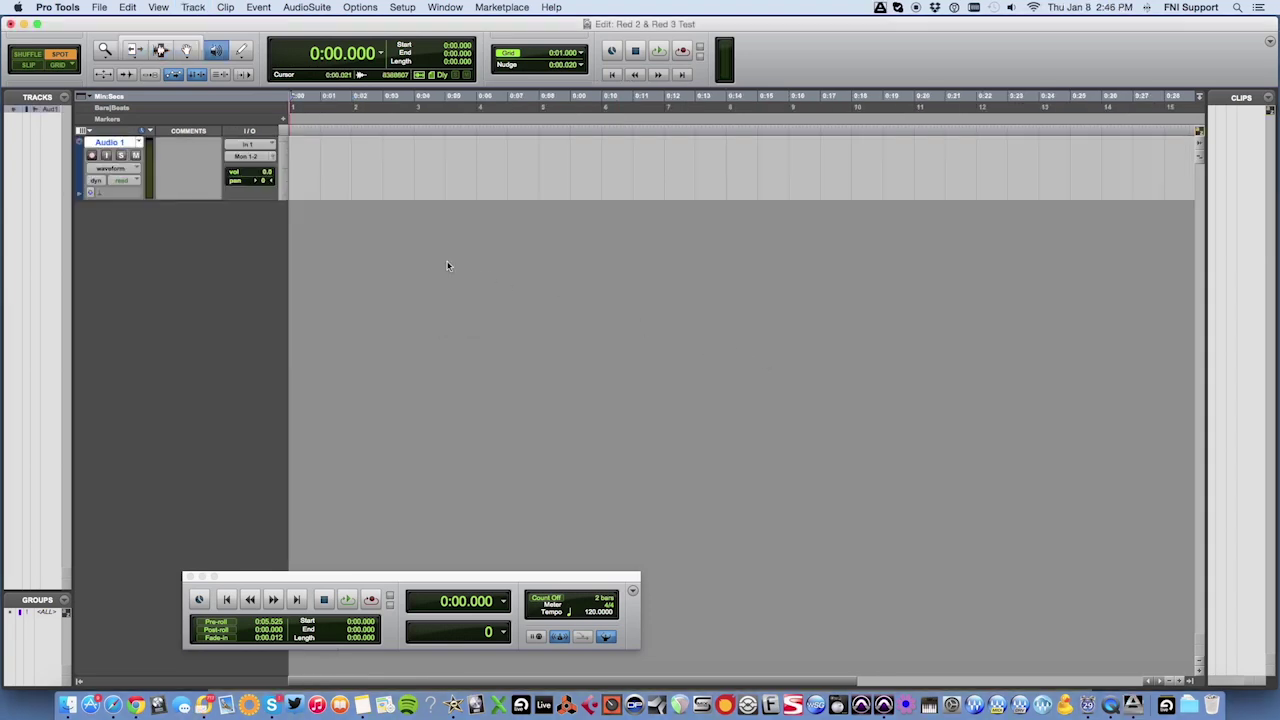
pyautogui.click(160, 8)
pyautogui.moveTo(172, 60)
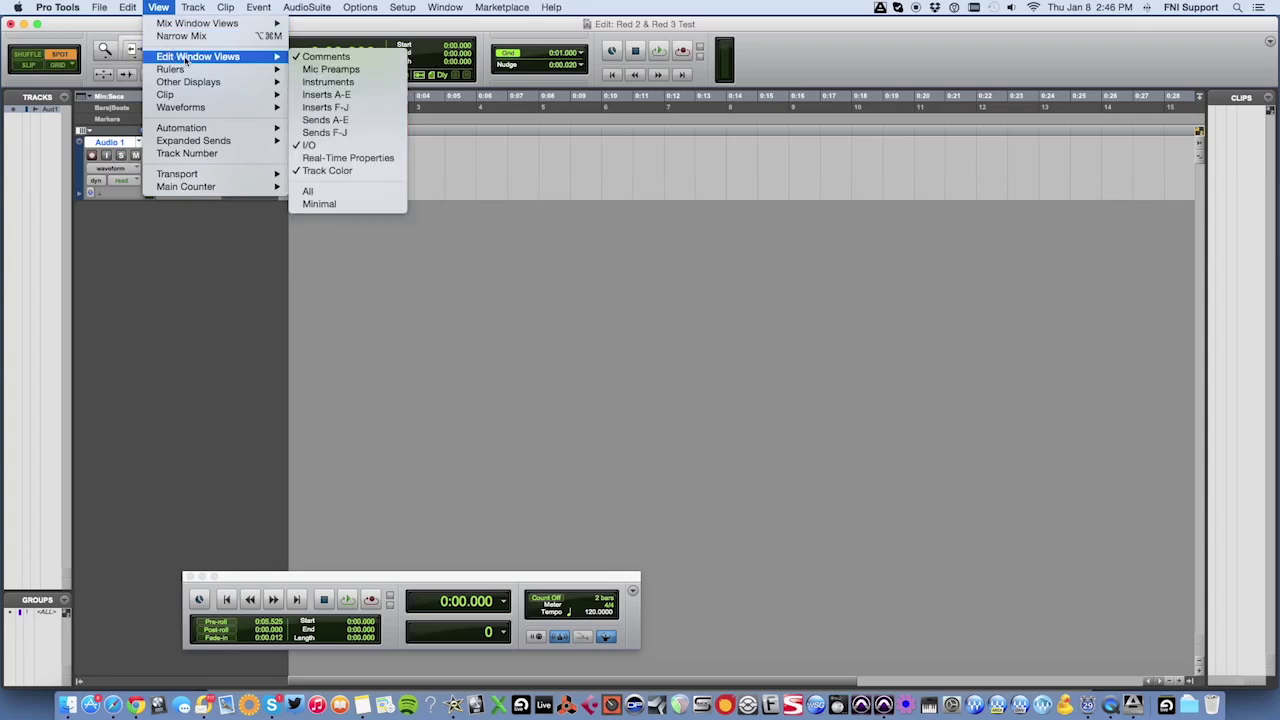
pyautogui.click(327, 95)
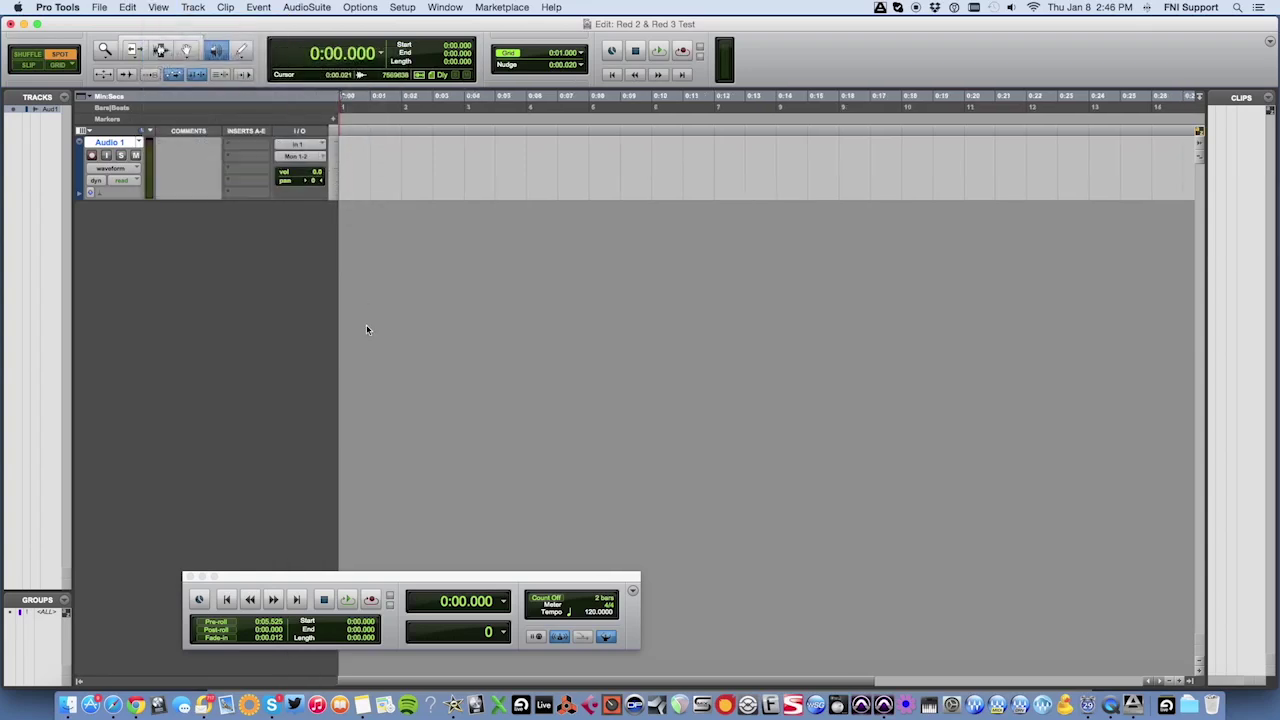
# Step: Insert the Dynamics > Red 3 Compressor (mono) plug-in on Audio 1
pyautogui.click(246, 150)
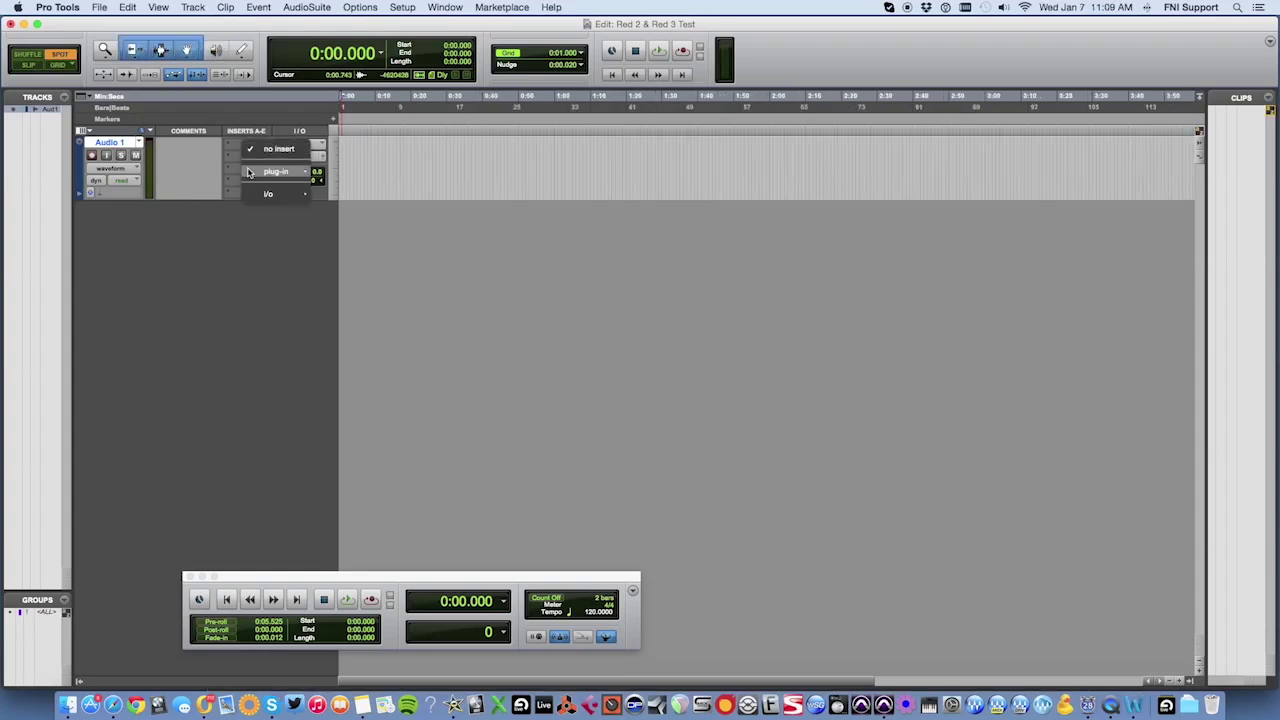
pyautogui.moveTo(250, 172)
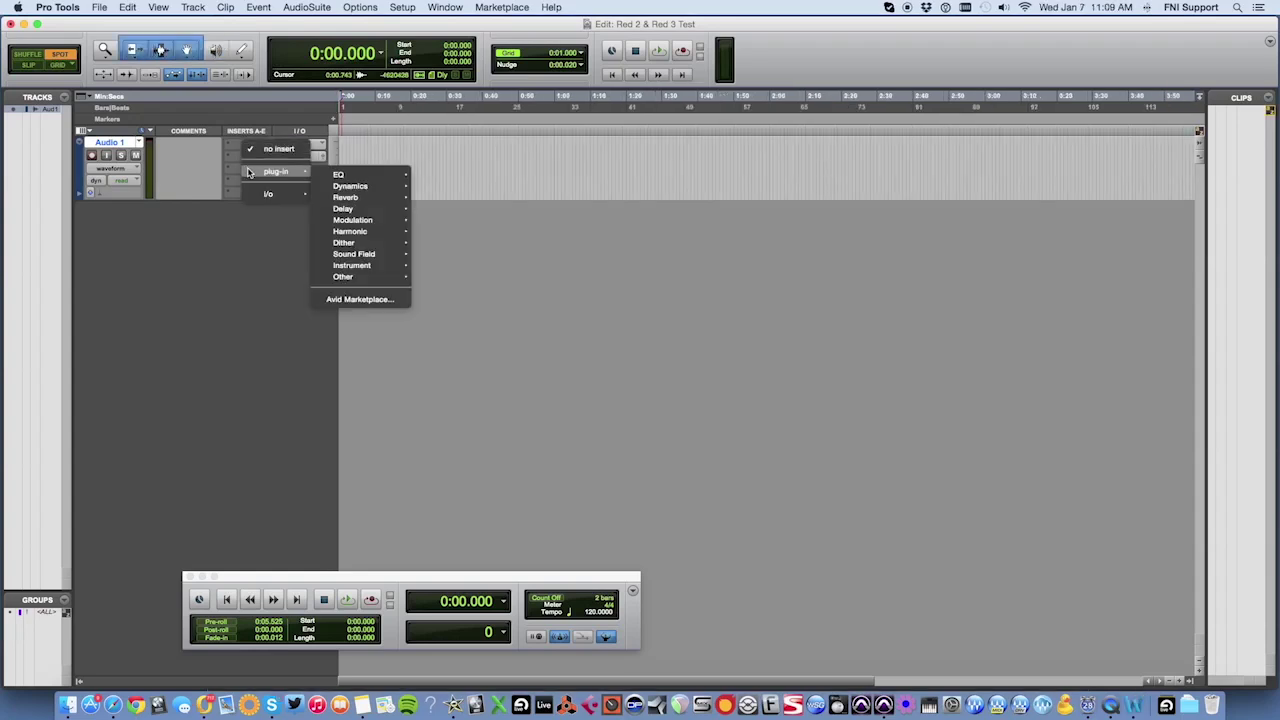
pyautogui.moveTo(347, 174)
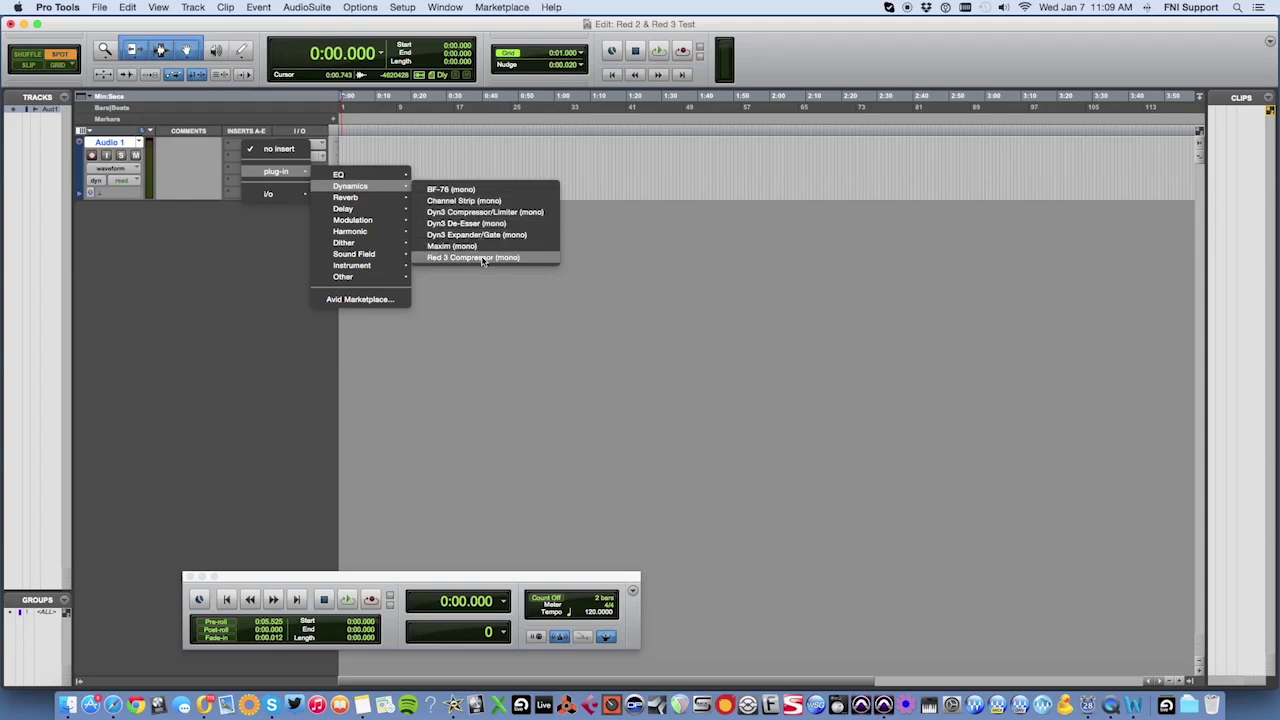
pyautogui.click(483, 259)
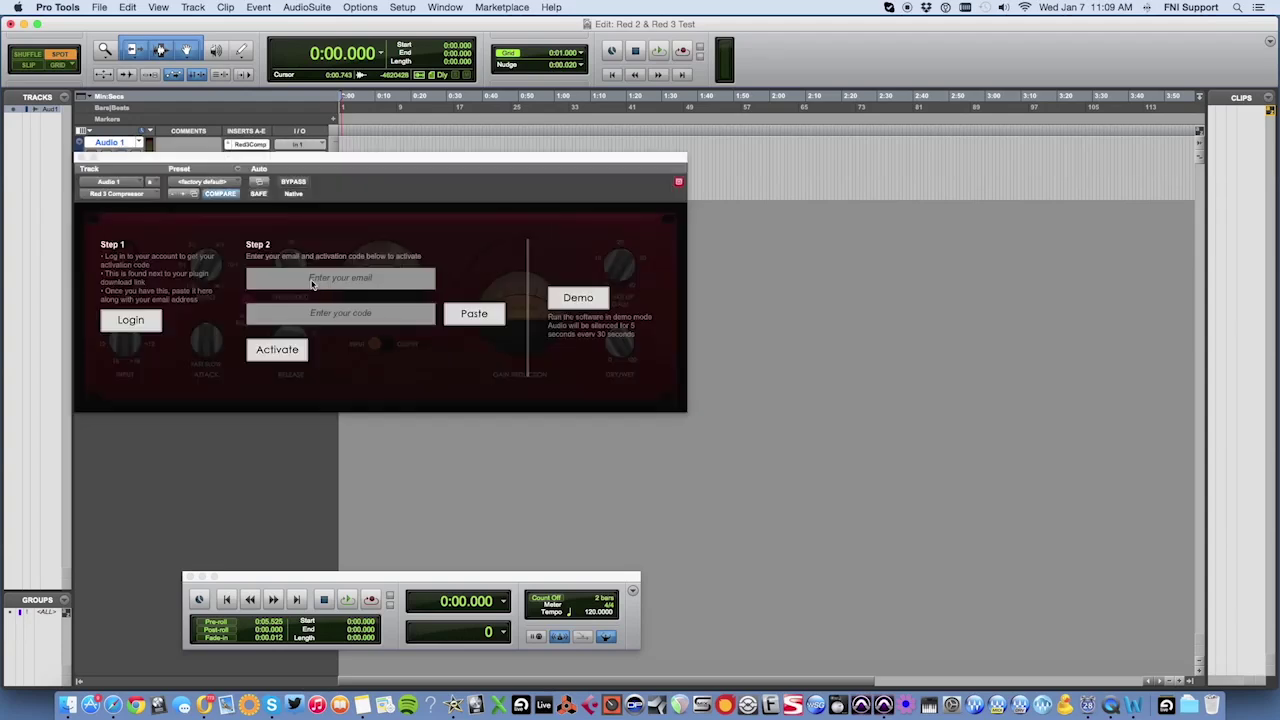
# Step: Enter the account e-mail, paste the activation code, and activate the Red 3 Compressor
pyautogui.click(305, 282)
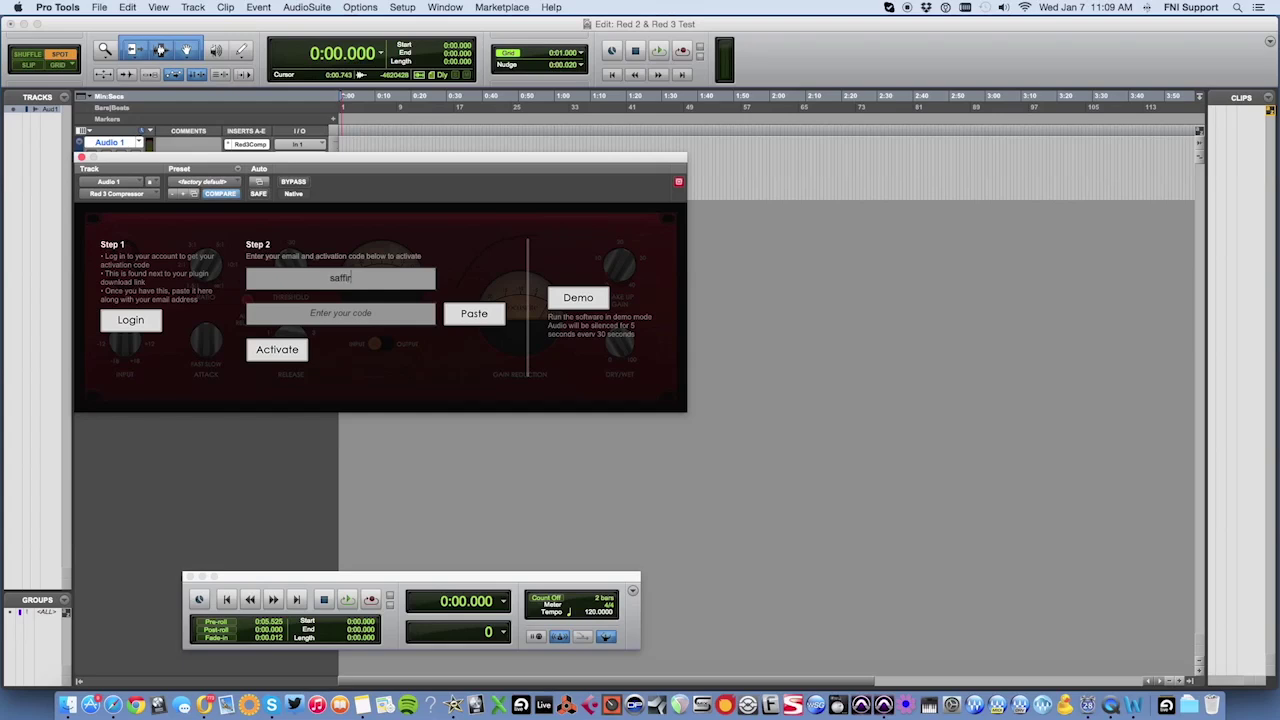
pyautogui.click(268, 315)
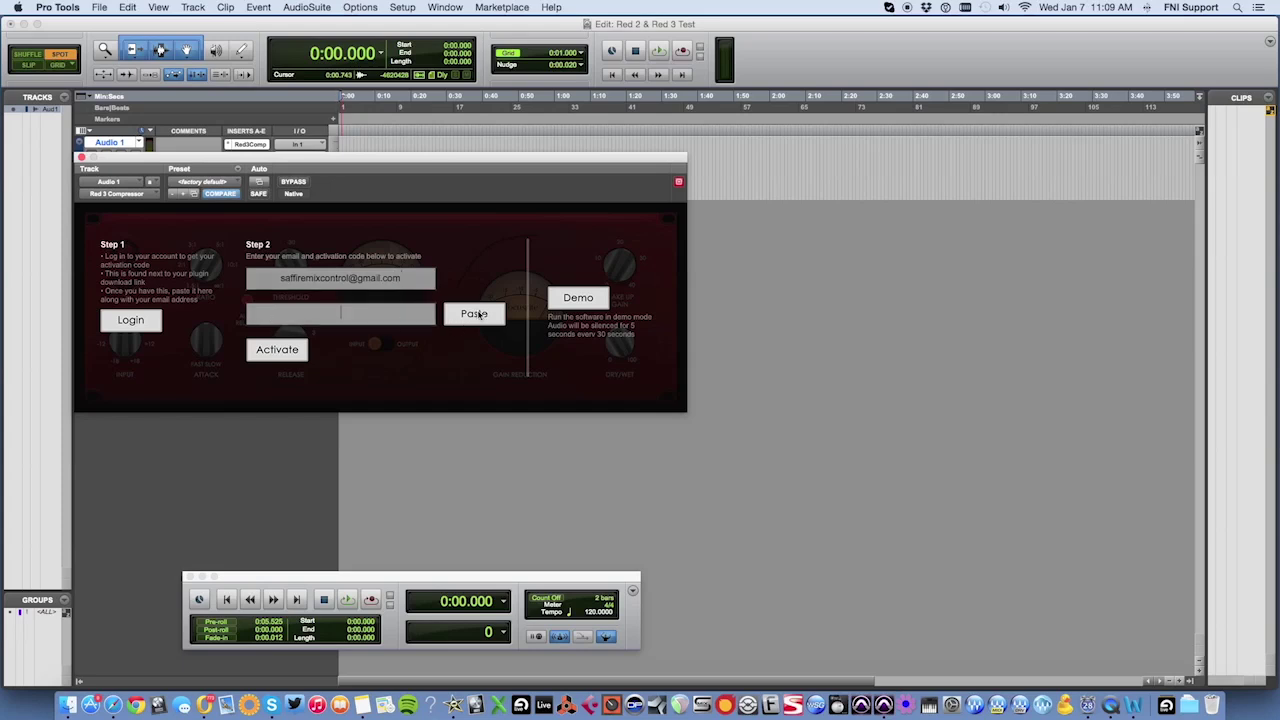
pyautogui.click(476, 314)
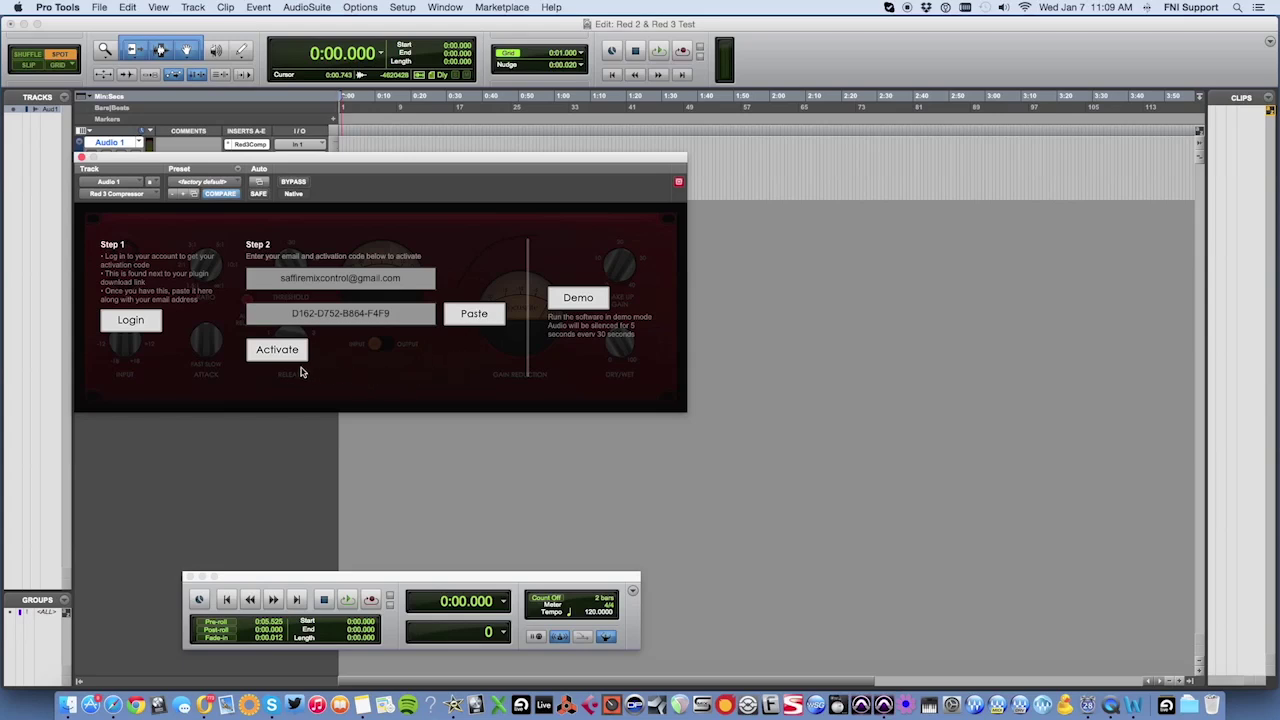
pyautogui.click(275, 350)
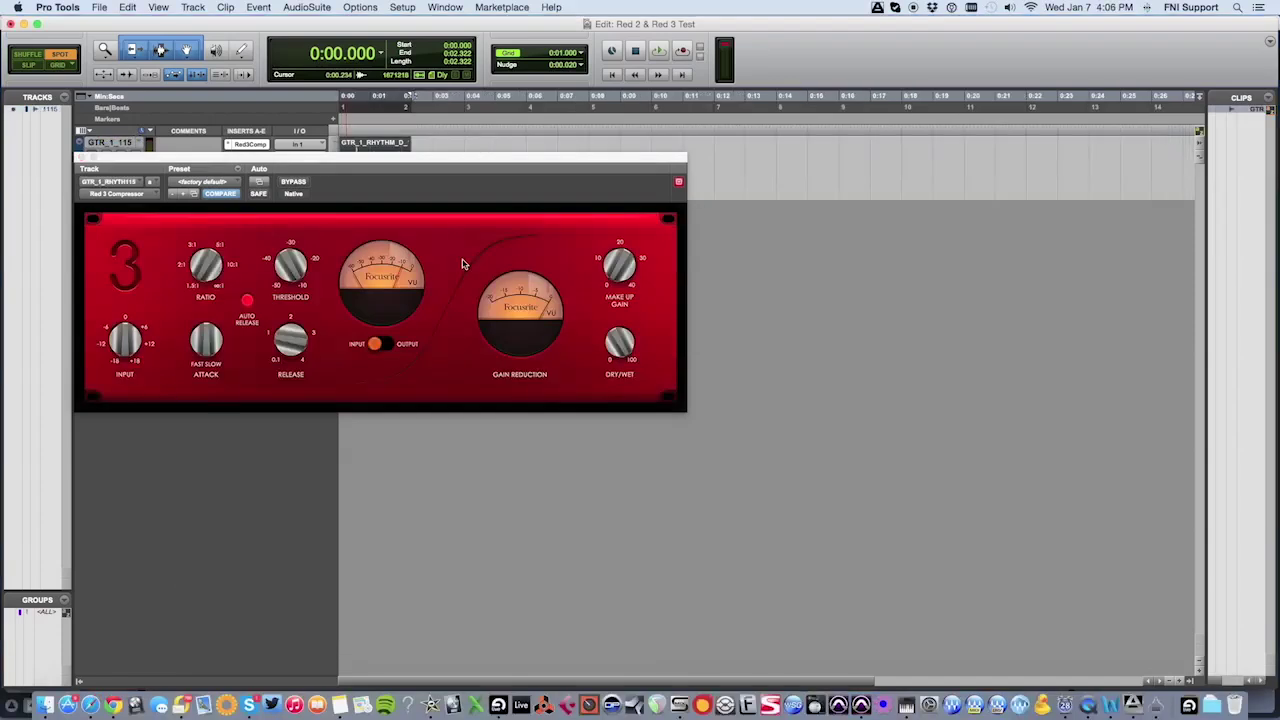
# Step: While the guitar plays, load the compressor's E-GTR Rhythm preset and adjust its Input and Ratio knobs
pyautogui.press('space')
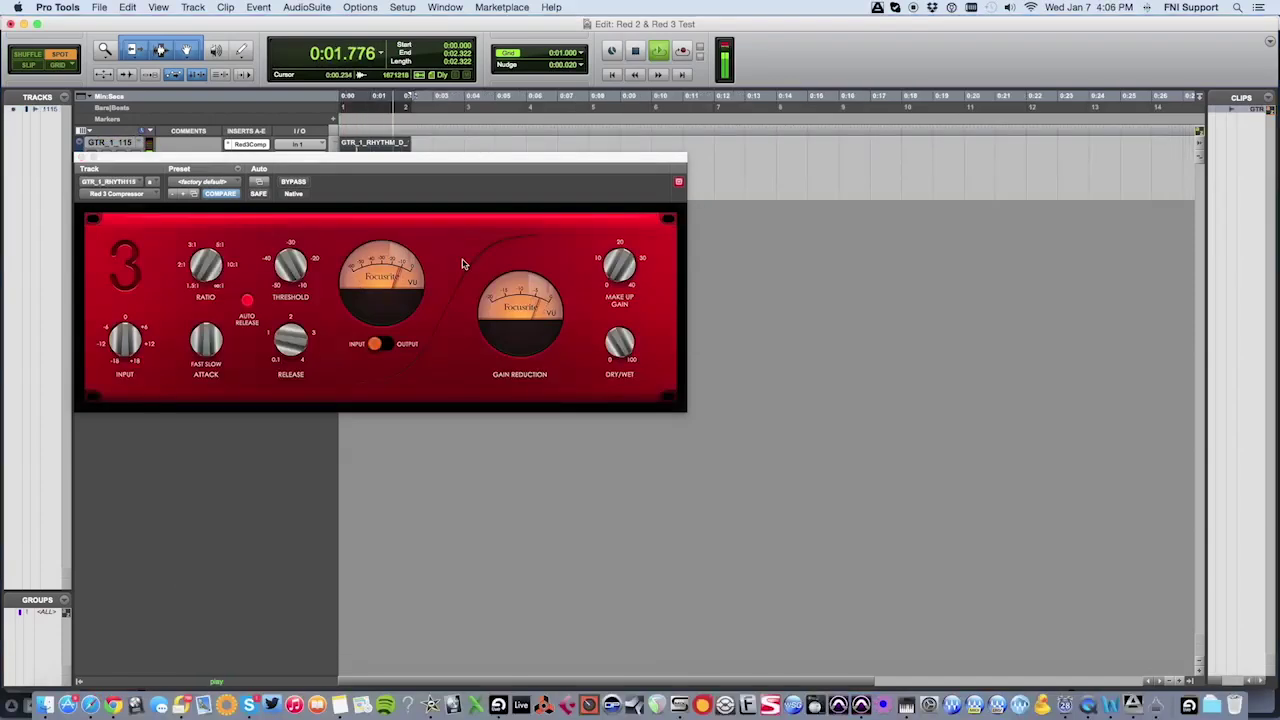
pyautogui.click(231, 183)
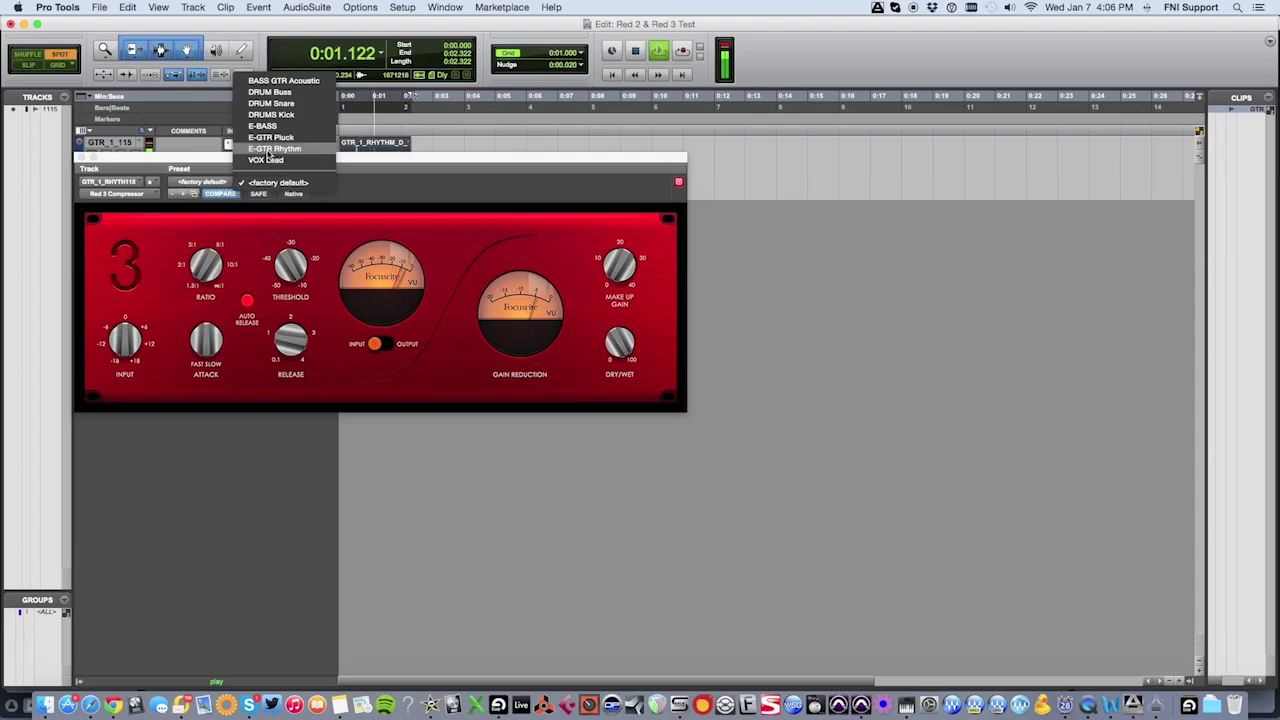
pyautogui.click(268, 150)
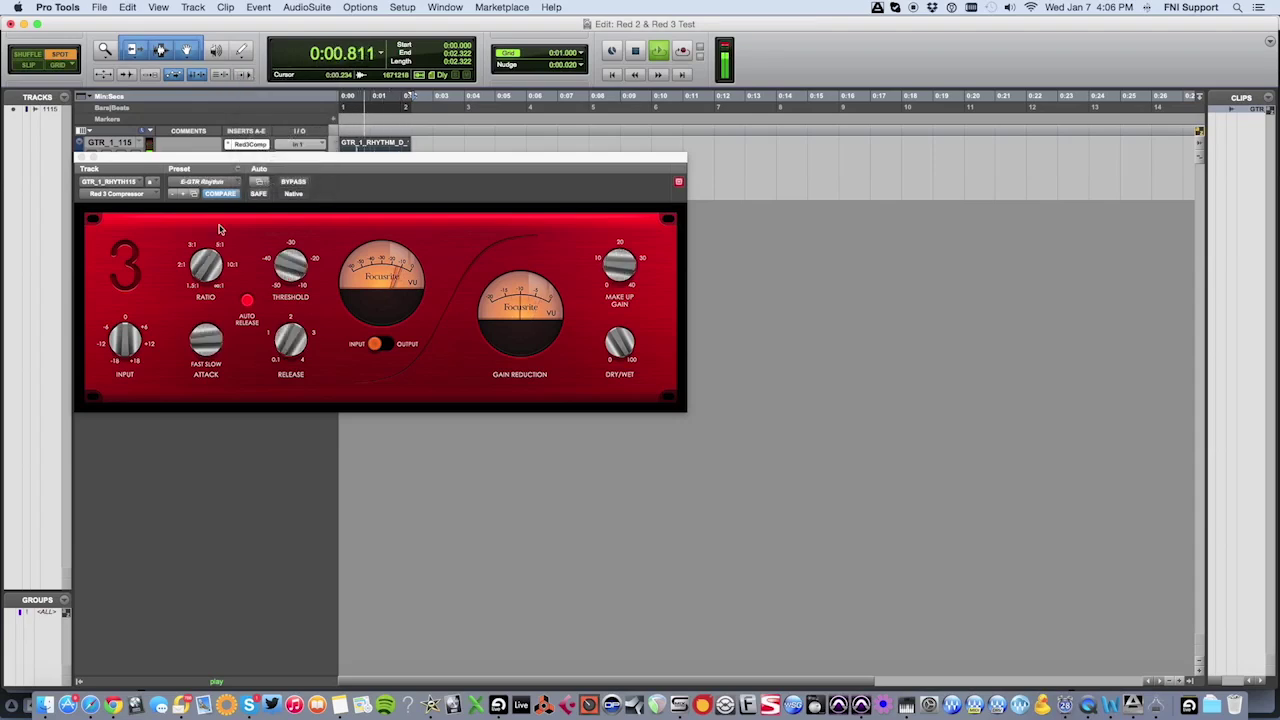
pyautogui.moveTo(131, 336)
pyautogui.mouseDown()
pyautogui.moveTo(128, 350)
pyautogui.moveTo(130, 320)
pyautogui.moveTo(131, 339)
pyautogui.mouseUp()
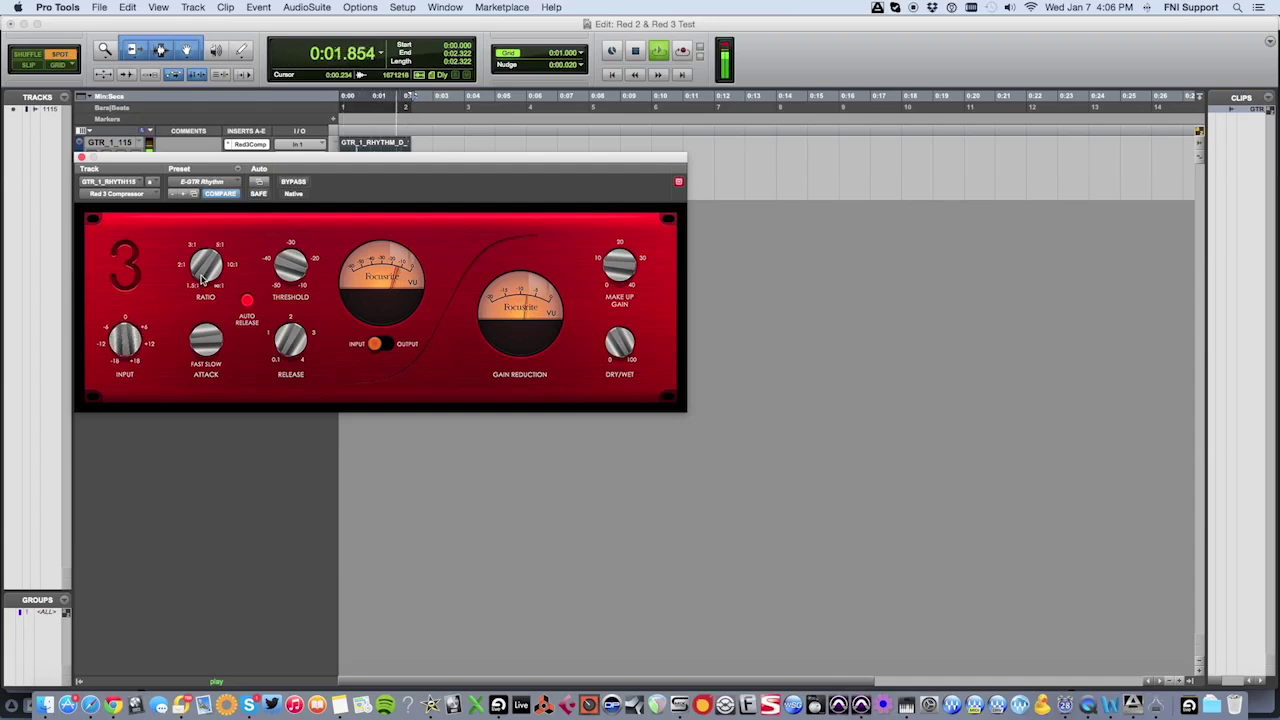
pyautogui.moveTo(202, 272)
pyautogui.mouseDown()
pyautogui.moveTo(206, 244)
pyautogui.moveTo(221, 319)
pyautogui.moveTo(201, 268)
pyautogui.mouseUp()
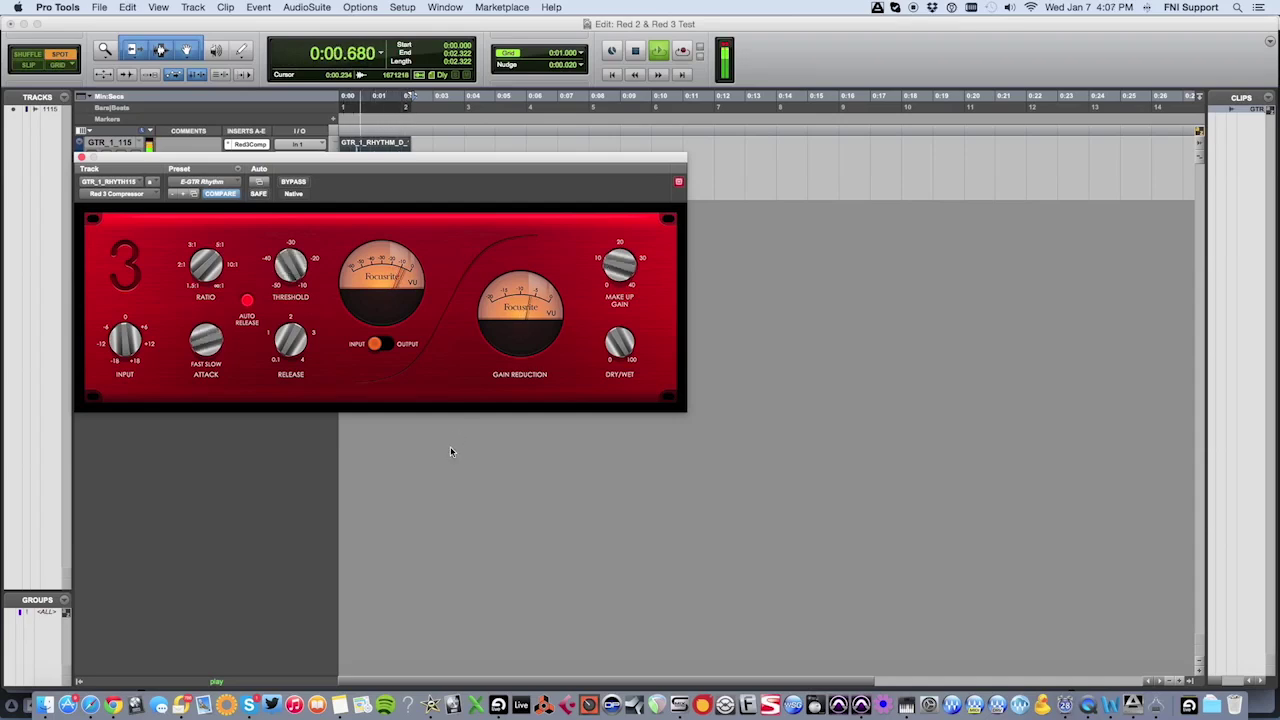
pyautogui.press('space')
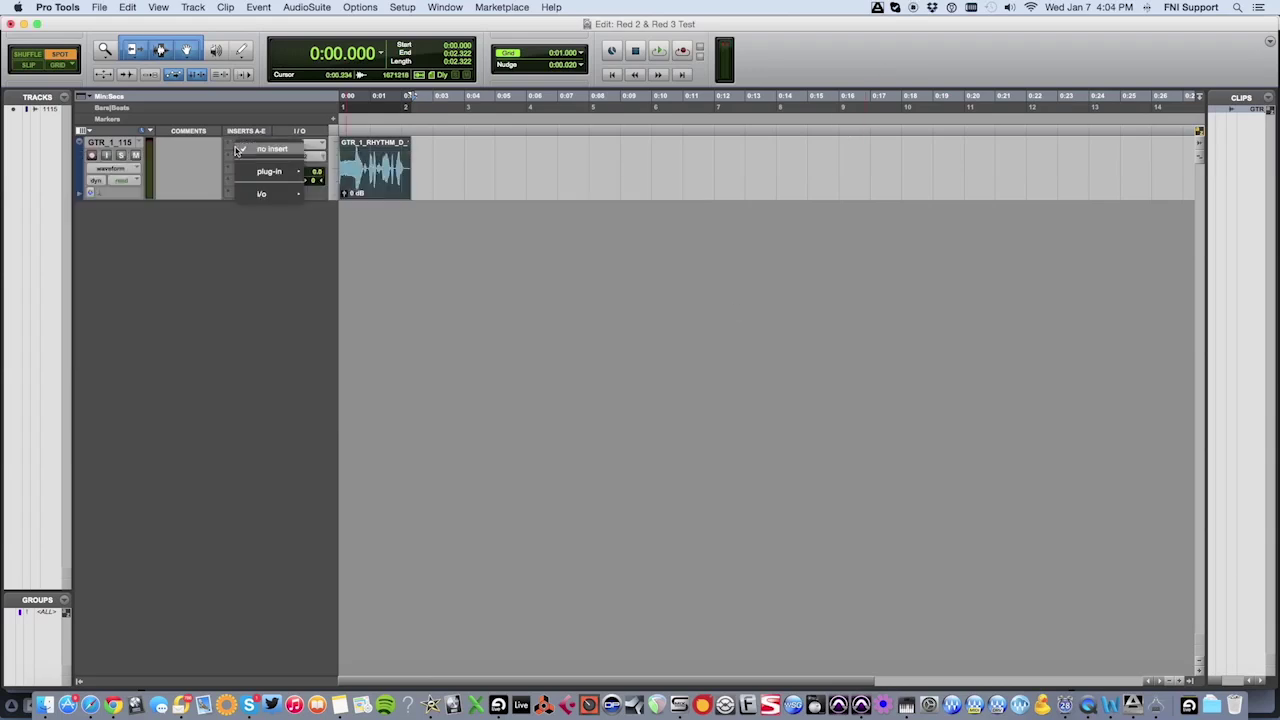
# Step: Insert the Red 2 EQ (mono) on the guitar track and load its E-GTR Rhythm preset during playback
pyautogui.moveTo(258, 175)
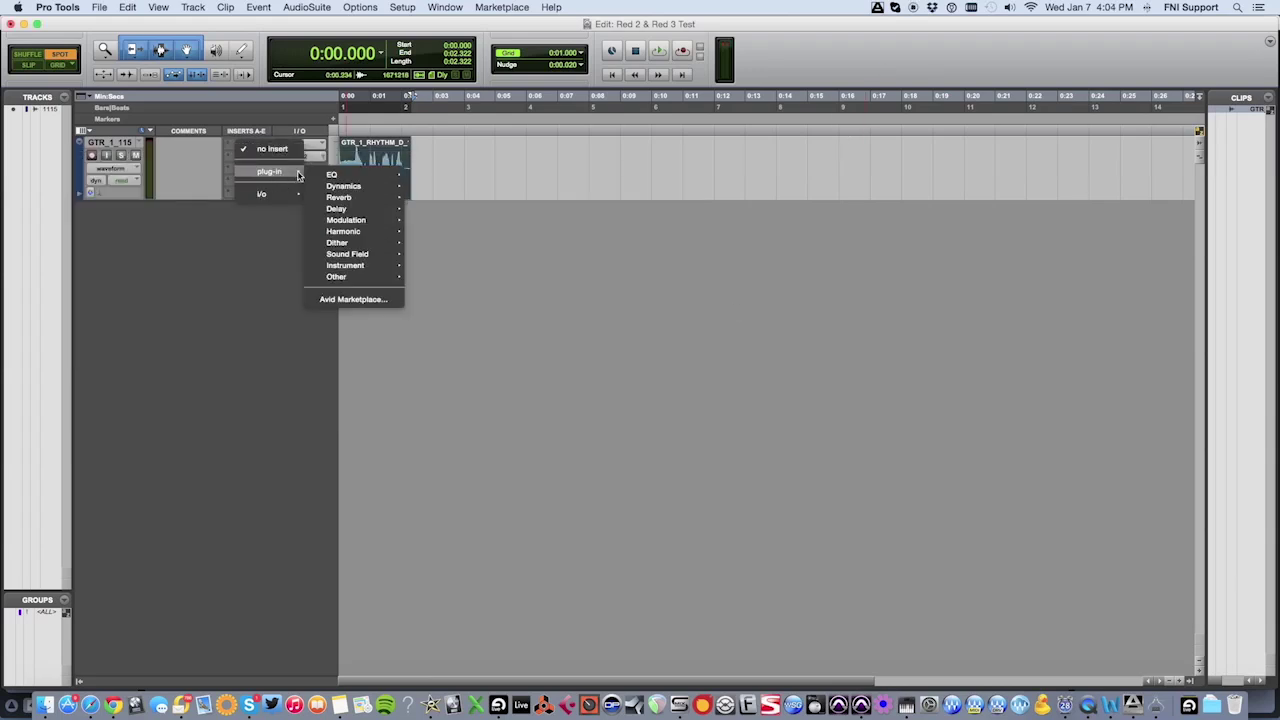
pyautogui.moveTo(335, 175)
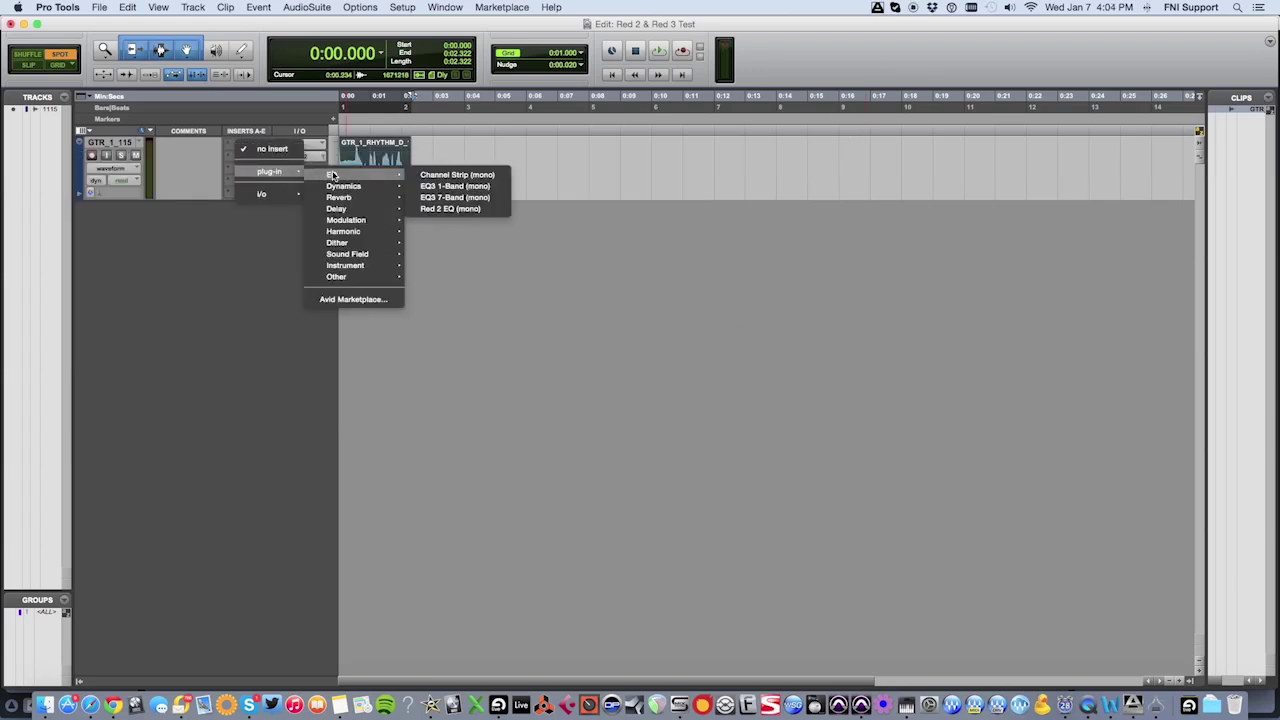
pyautogui.click(445, 210)
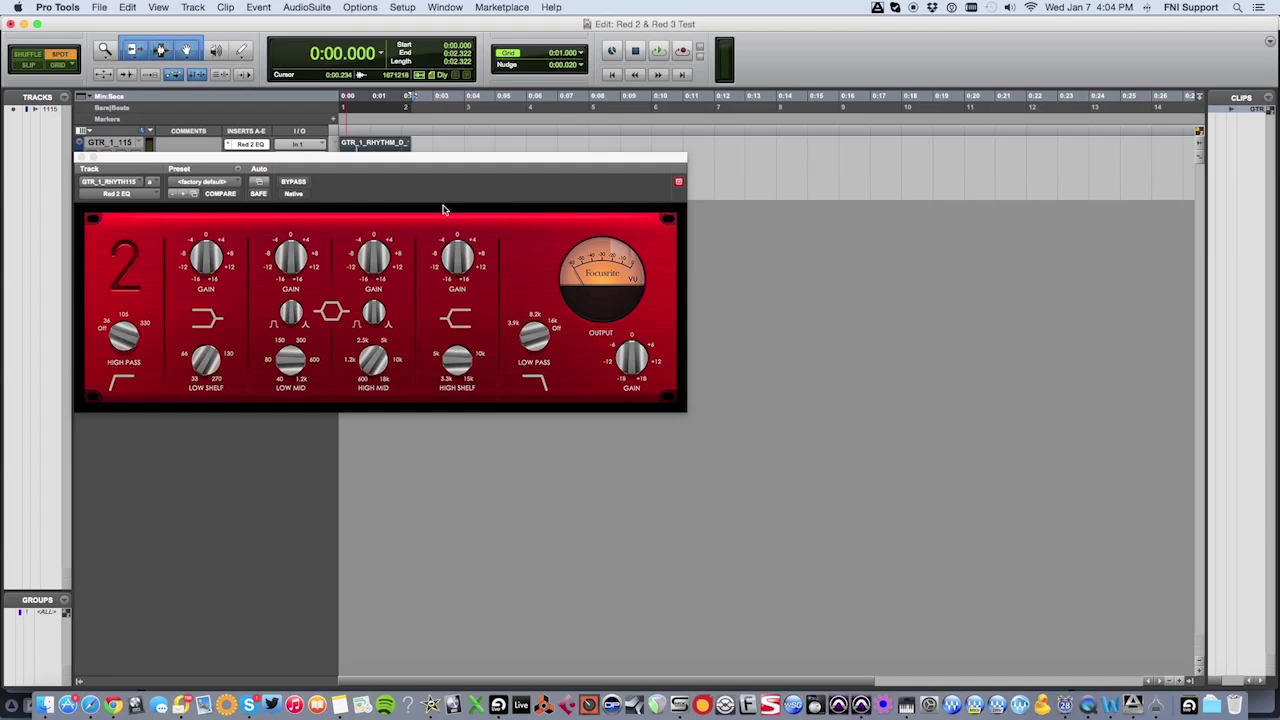
pyautogui.press('space')
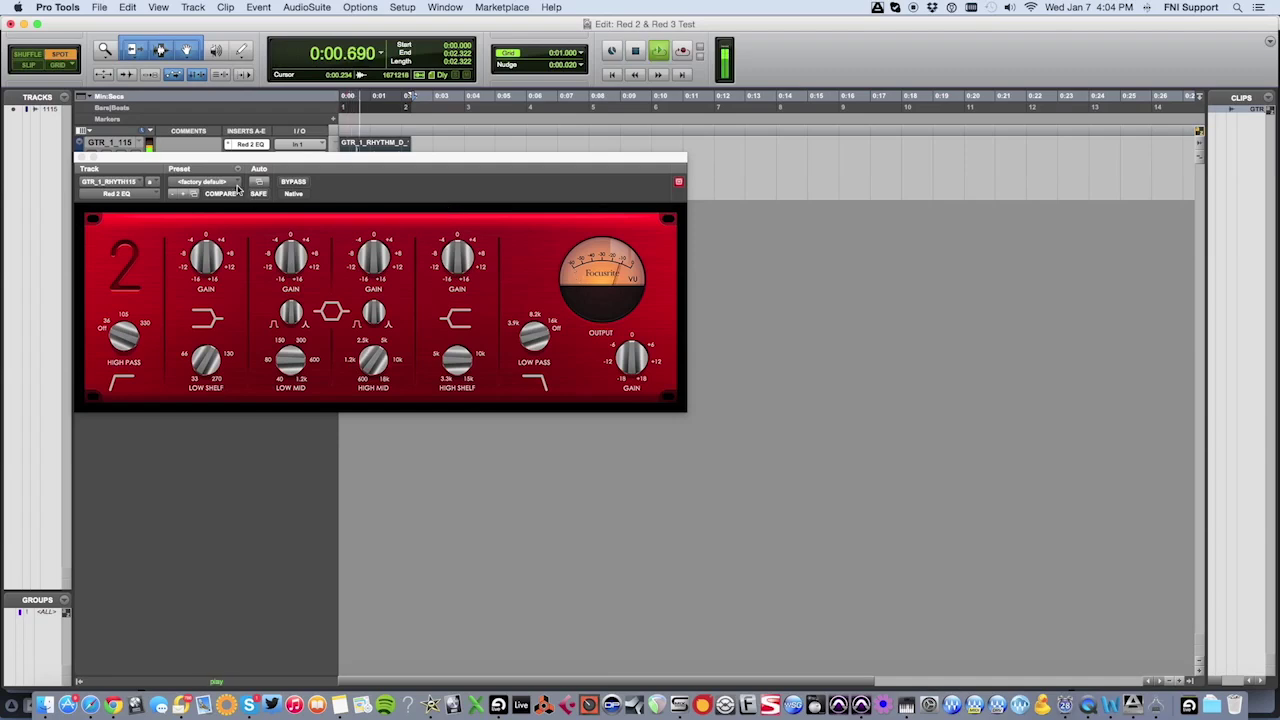
pyautogui.click(231, 184)
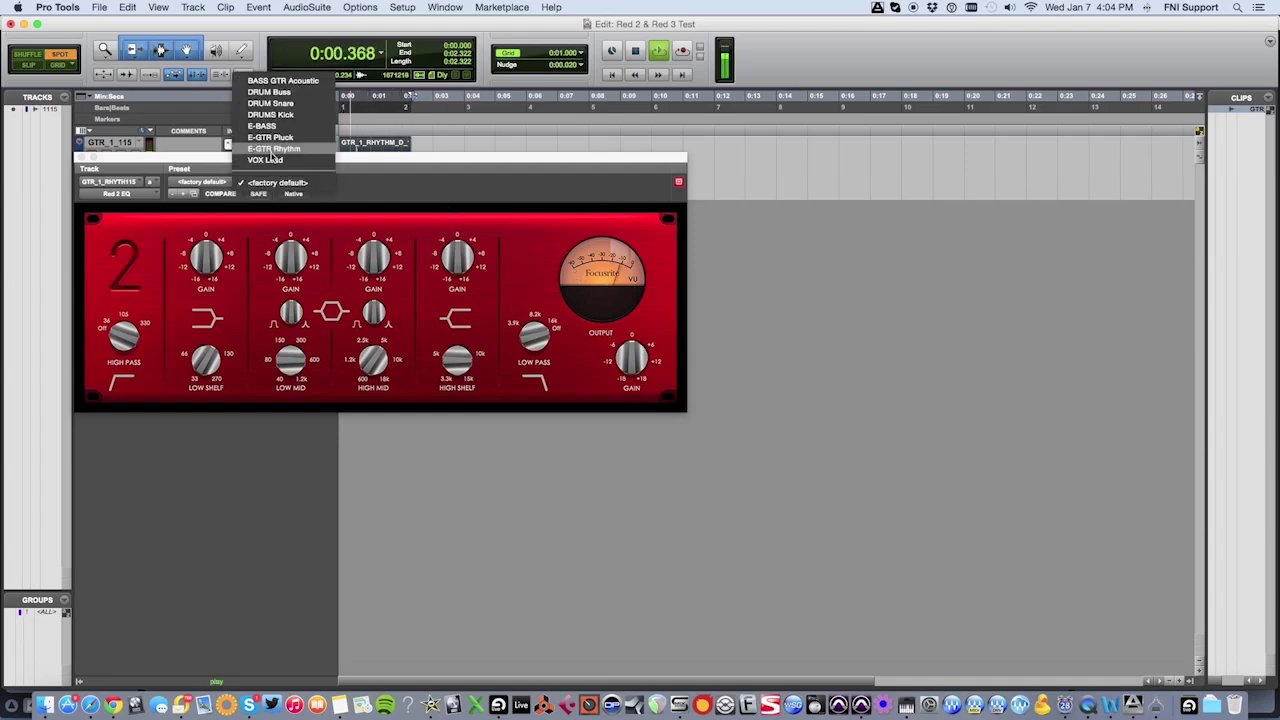
pyautogui.click(273, 149)
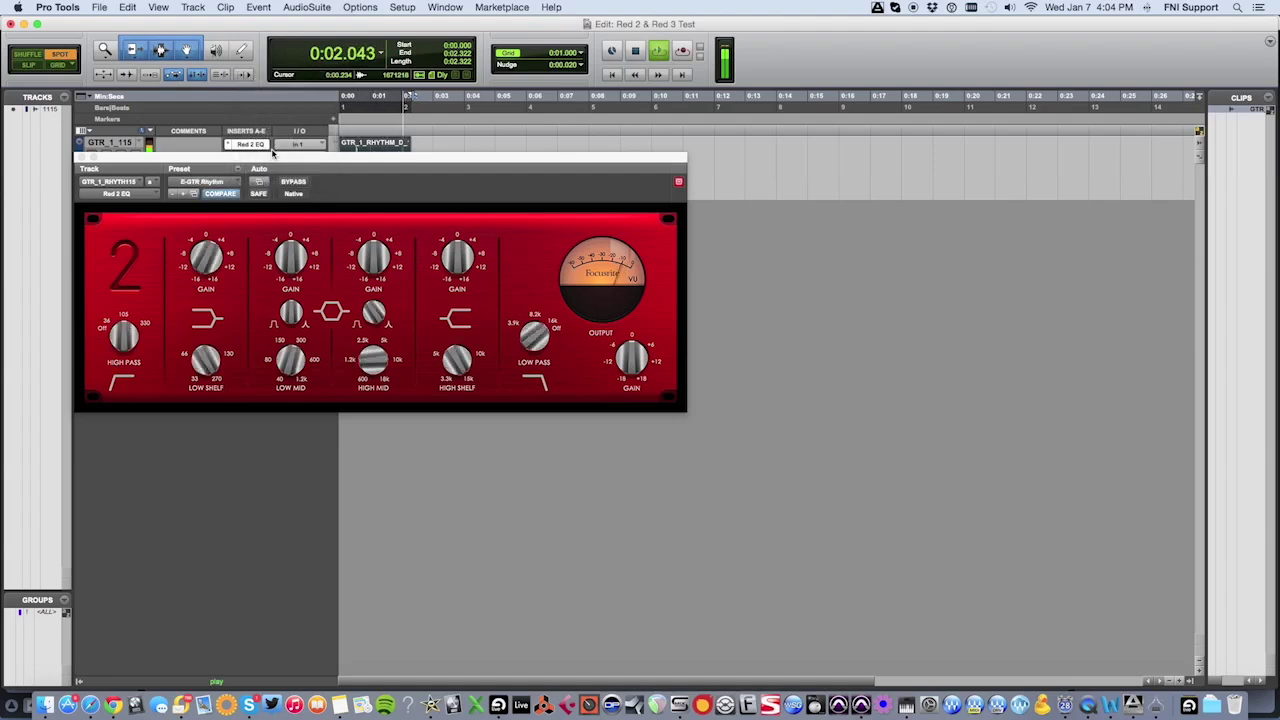
# Step: Steepen the high-pass slope and adjust the Low Mid Gain and Q knobs
pyautogui.click(205, 265)
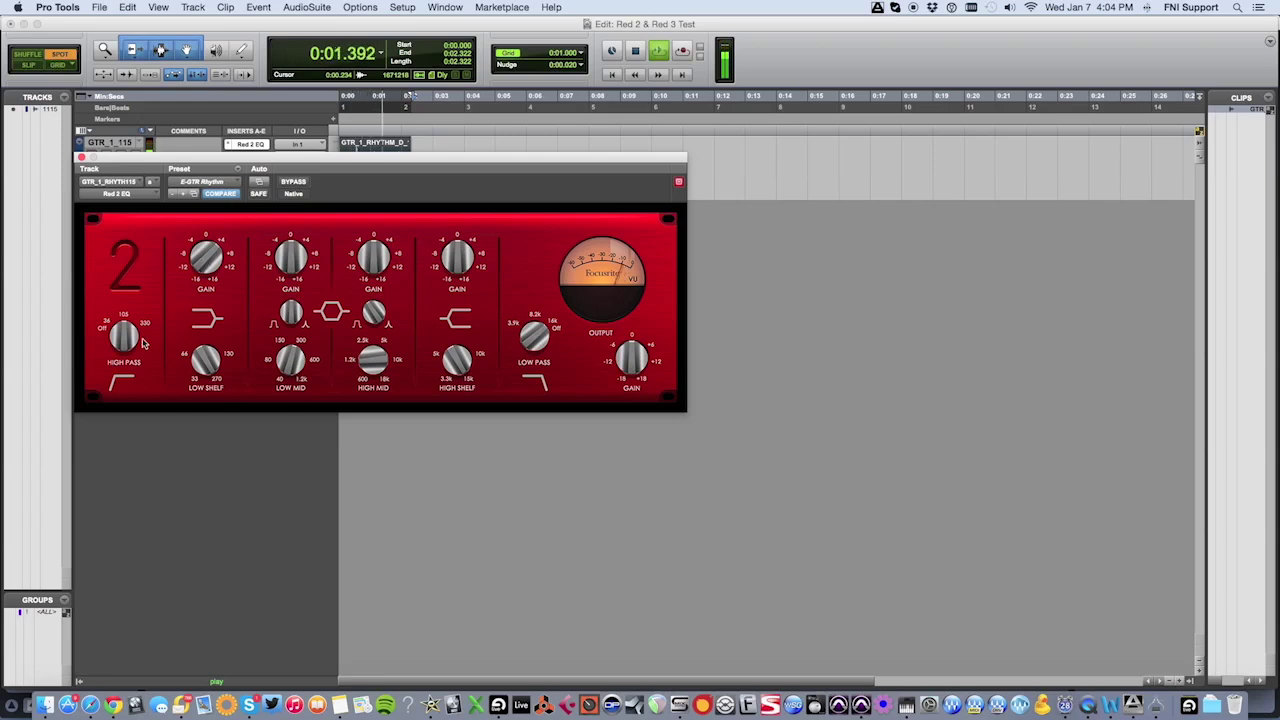
pyautogui.click(120, 383)
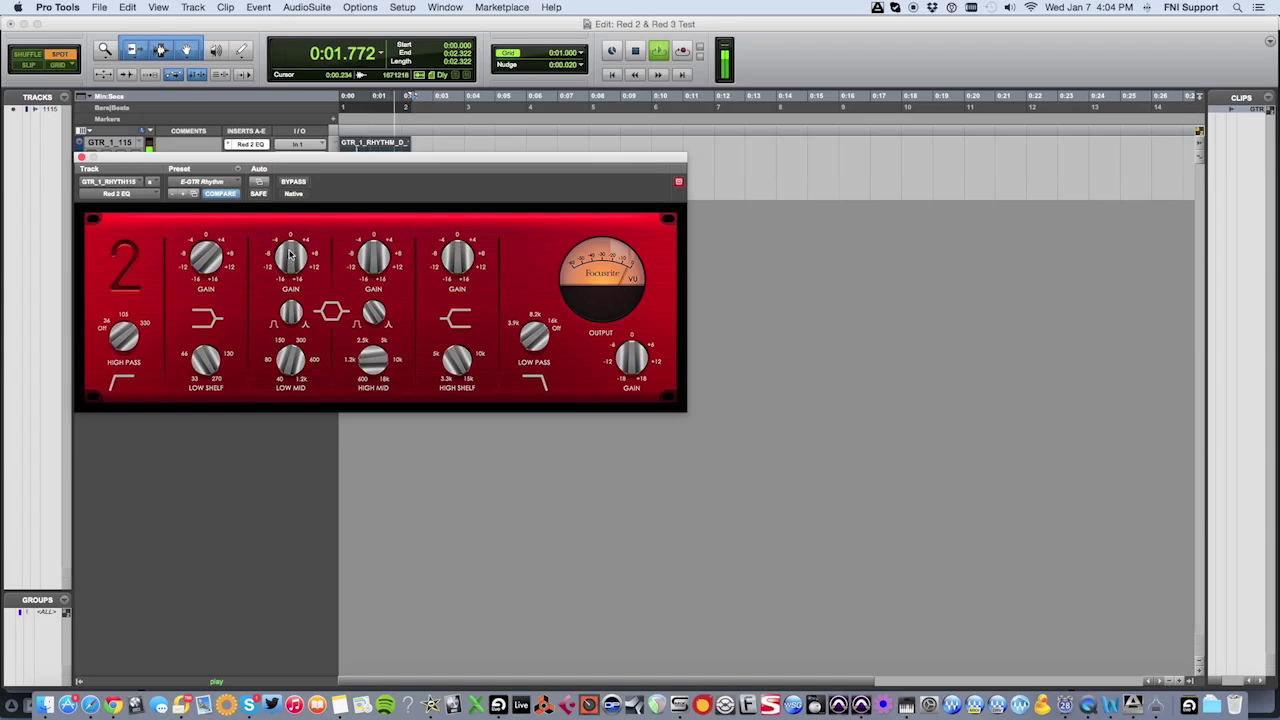
pyautogui.moveTo(290, 255); pyautogui.dragTo(293, 243)
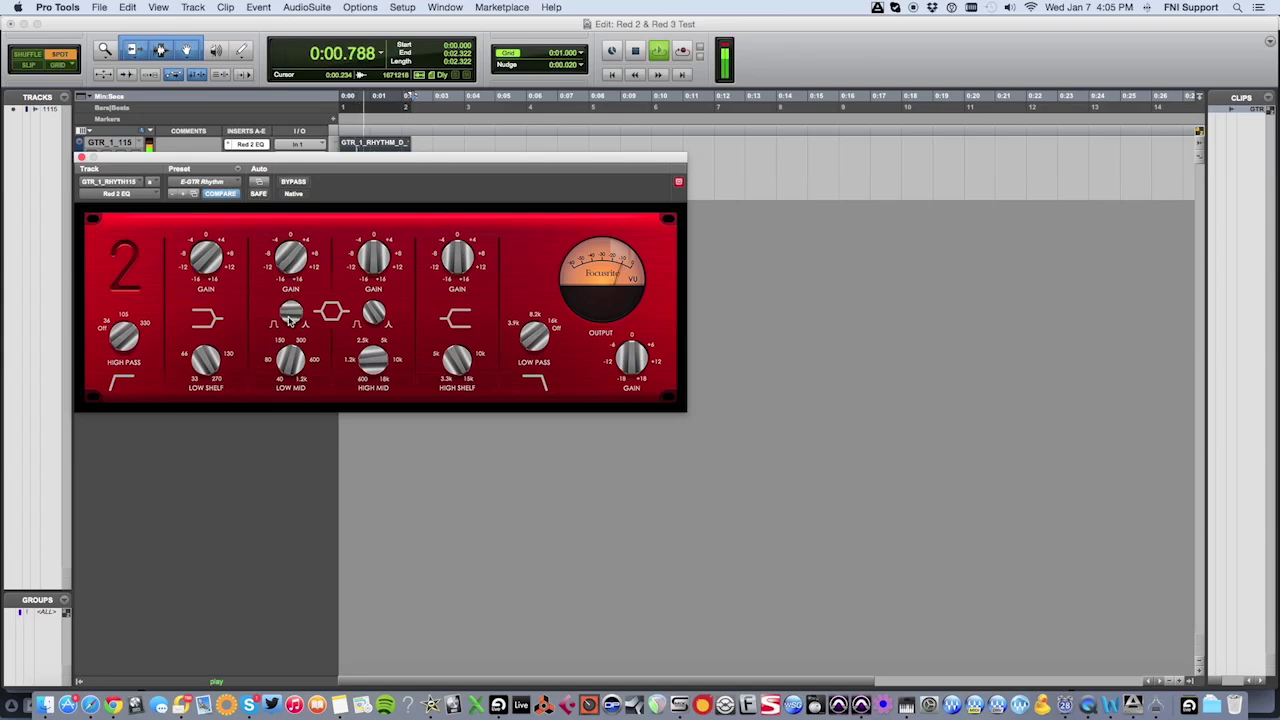
pyautogui.moveTo(290, 316)
pyautogui.mouseDown()
pyautogui.moveTo(288, 290)
pyautogui.moveTo(291, 316)
pyautogui.mouseUp()
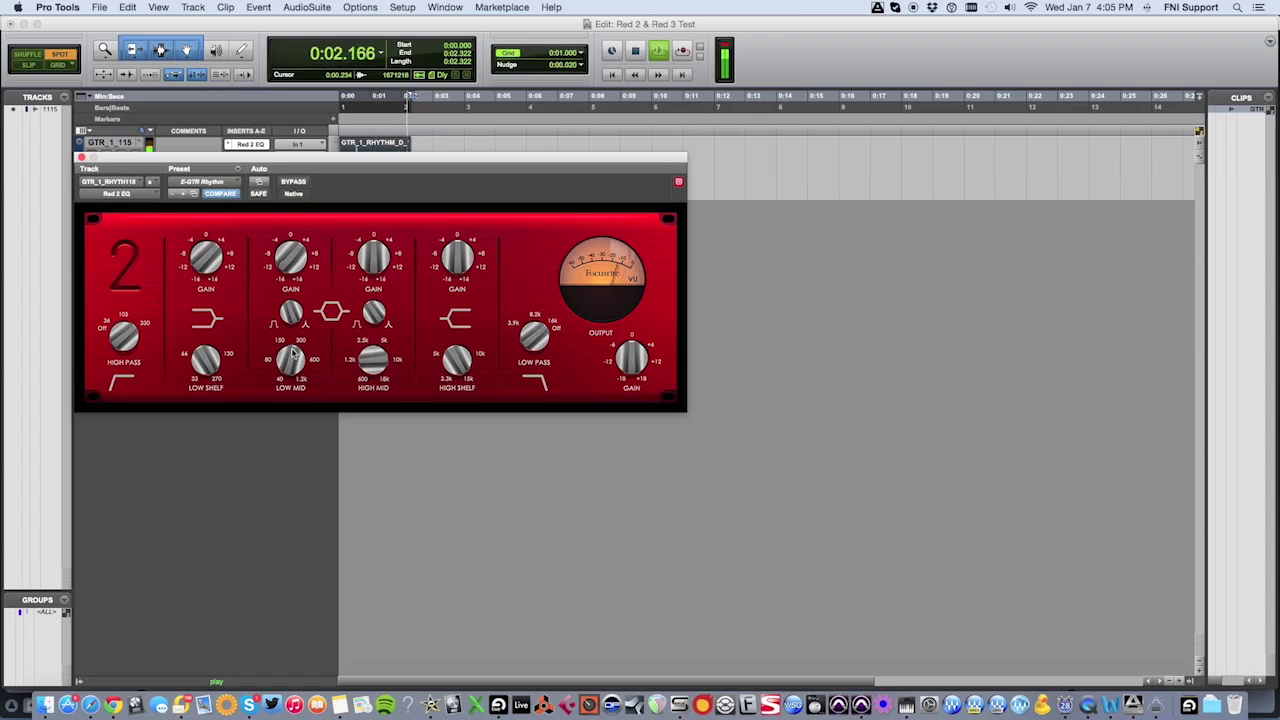